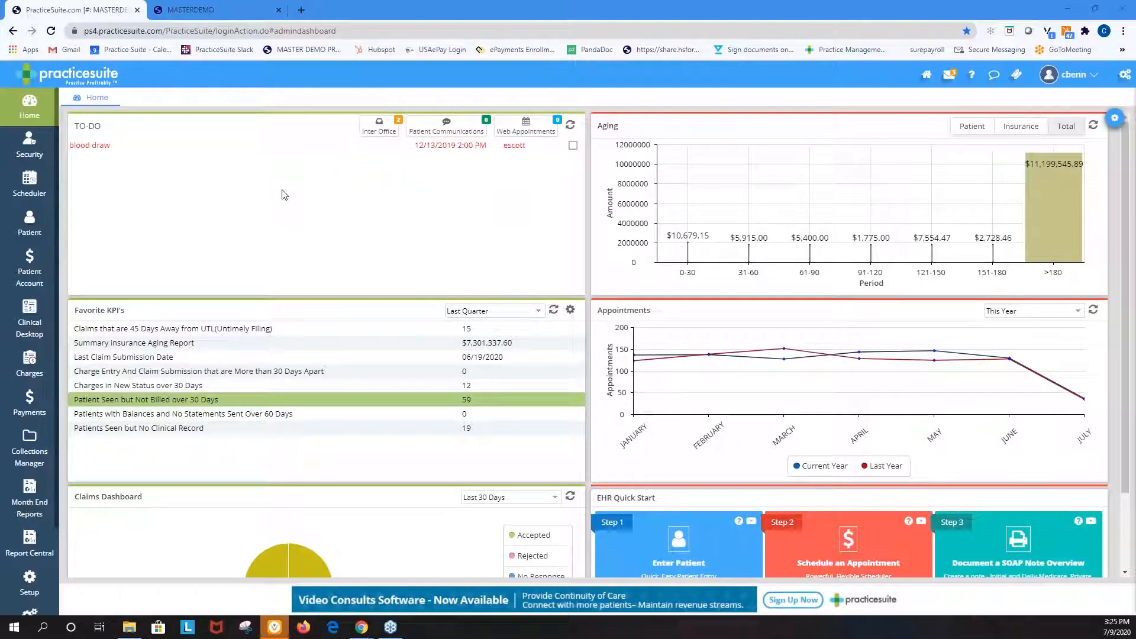
# Start a credit card copay payment from the 10:00 AM annual appointment in the scheduler, with saving the card for future payments enabled
pyautogui.click(29, 183)
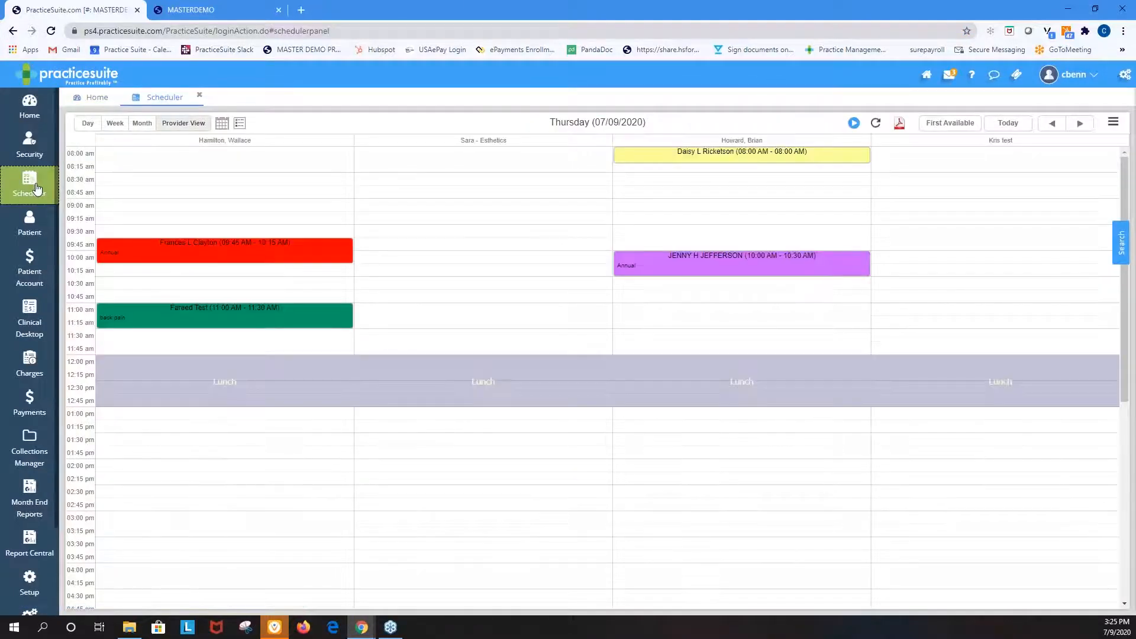
pyautogui.click(719, 260)
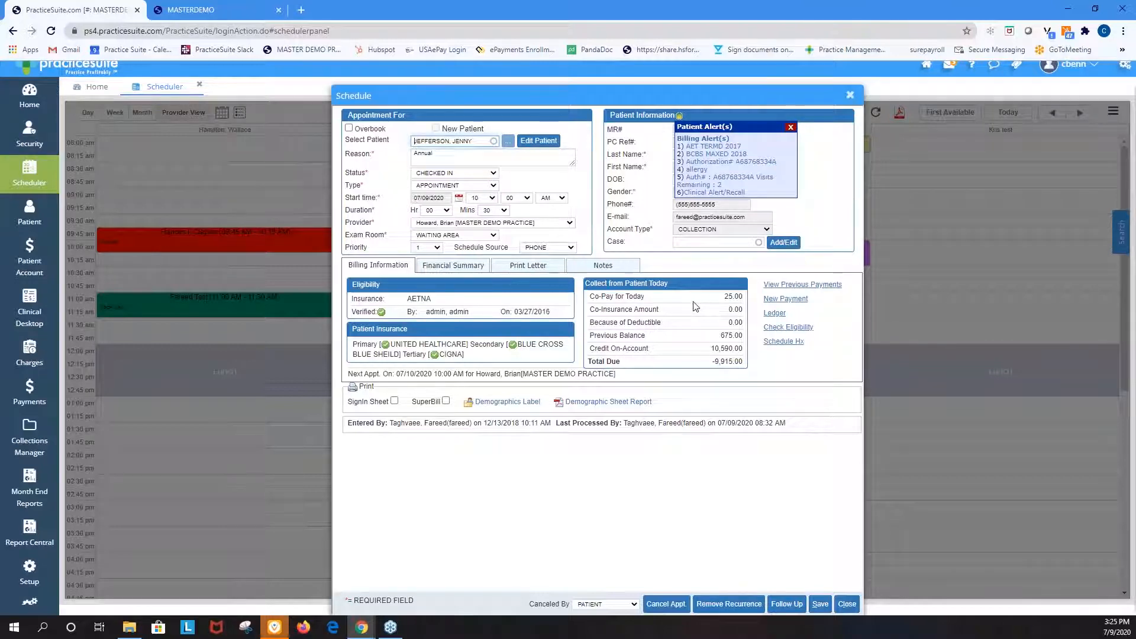
pyautogui.click(787, 299)
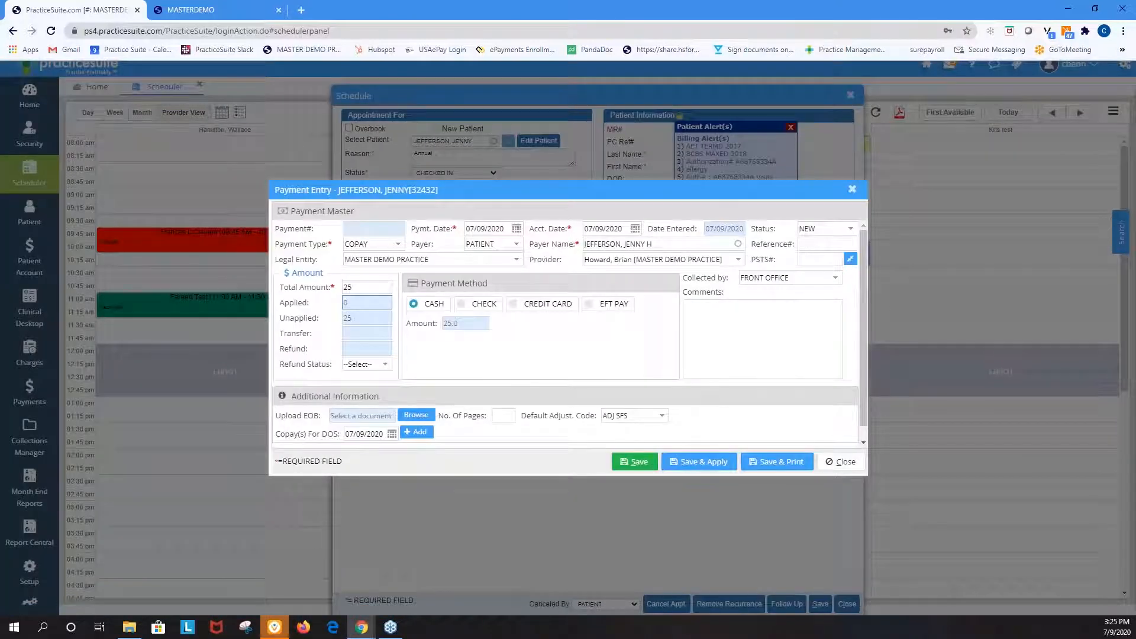
pyautogui.click(545, 308)
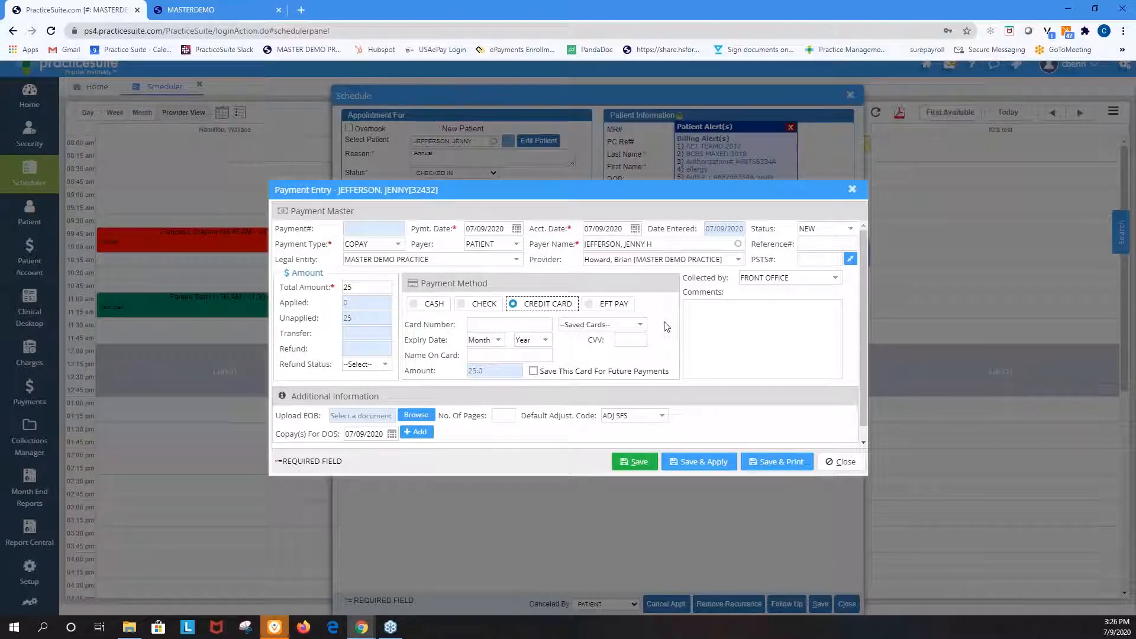
pyautogui.click(533, 371)
# Review the available payment types in the payment entry, and close the entry and the appointment without saving
pyautogui.click(400, 249)
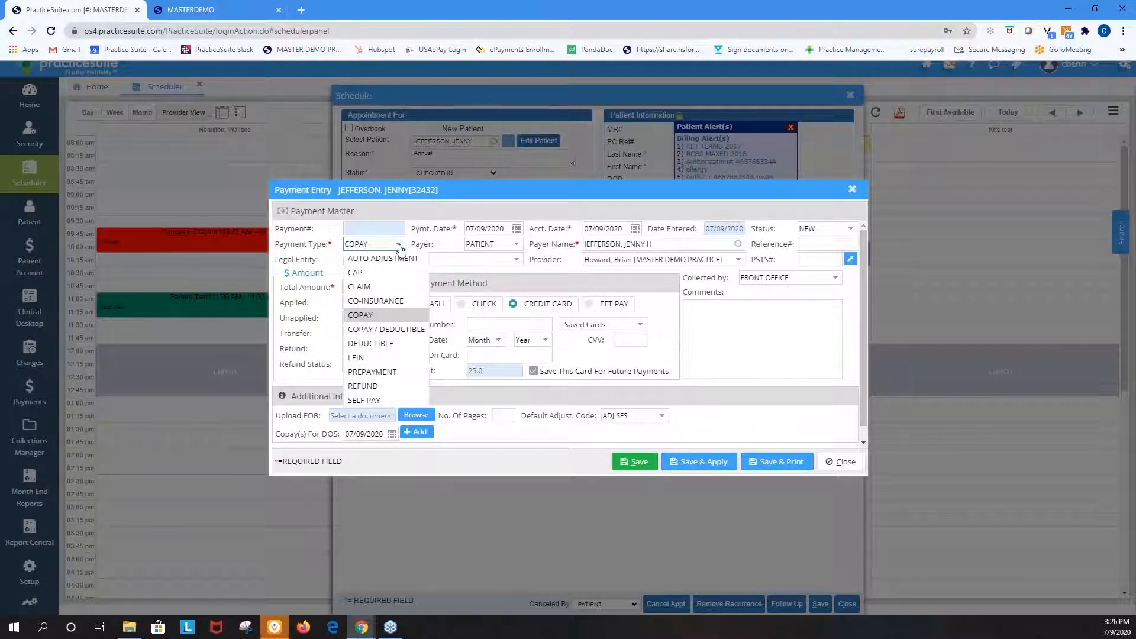
pyautogui.click(399, 247)
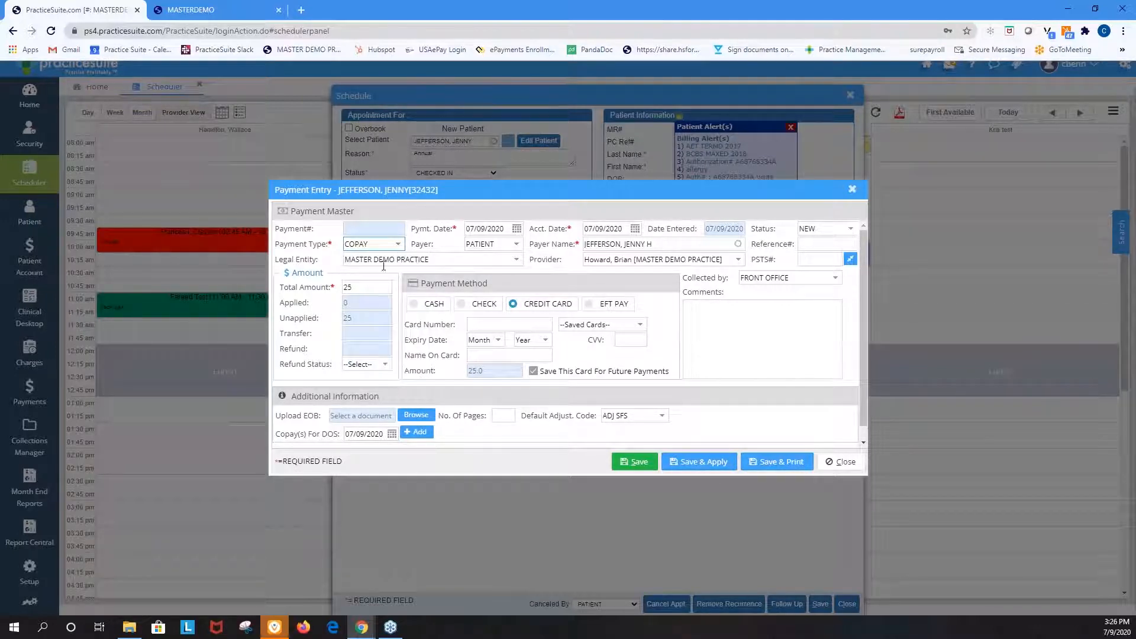
pyautogui.click(359, 288)
pyautogui.click(852, 189)
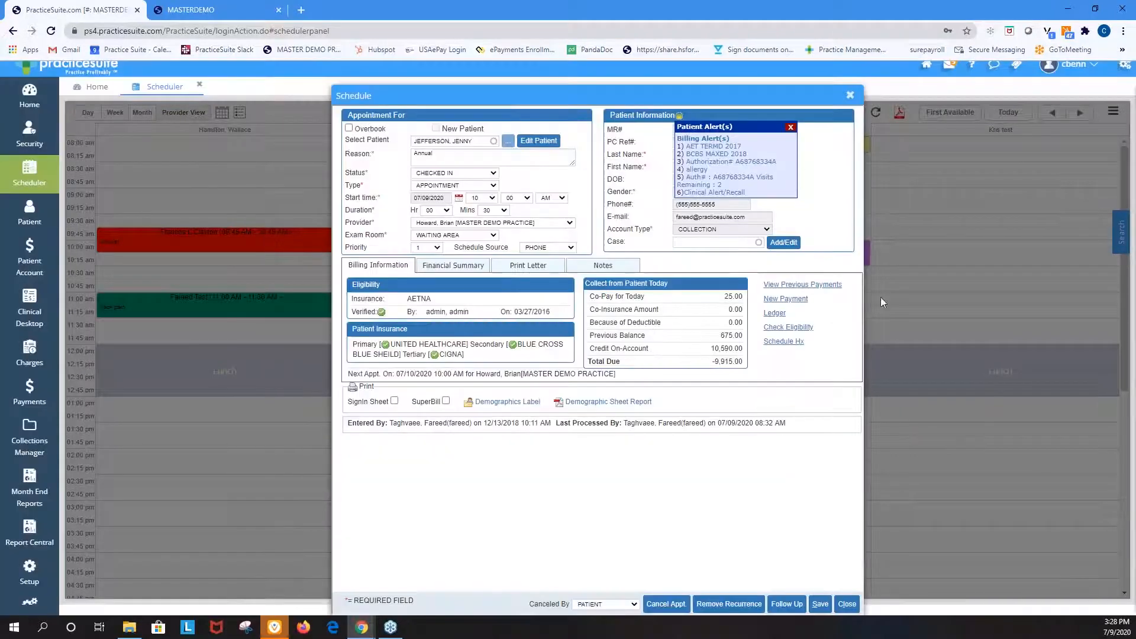
pyautogui.click(851, 96)
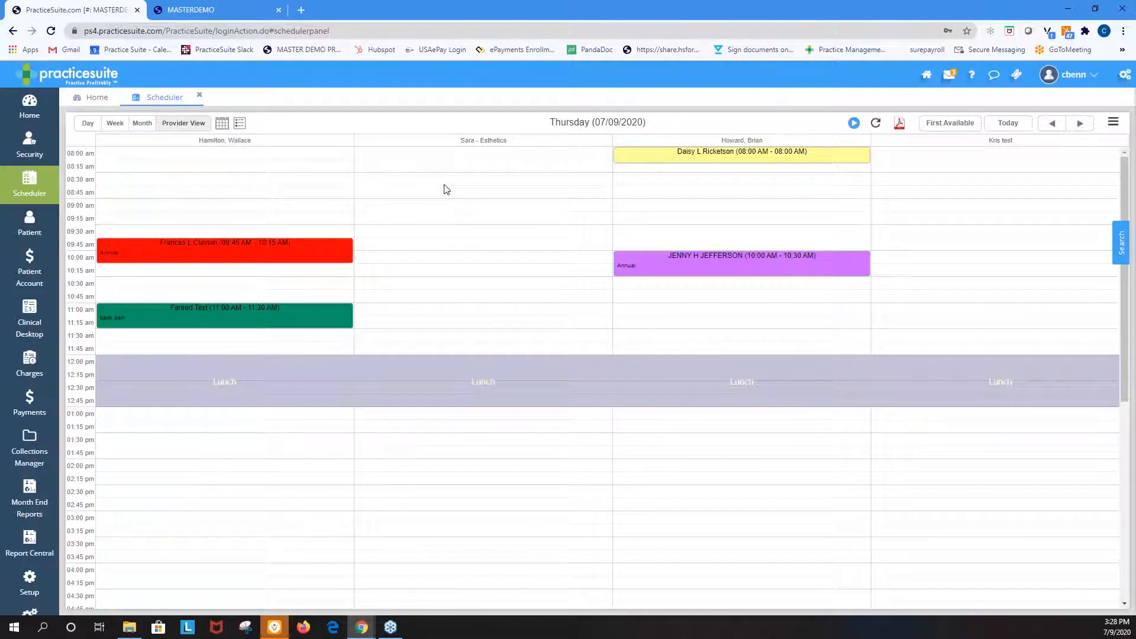
# Search the patients by last name, open the record of the patient from the 10:00 AM appointment and dismiss the patient alert
pyautogui.click(42, 227)
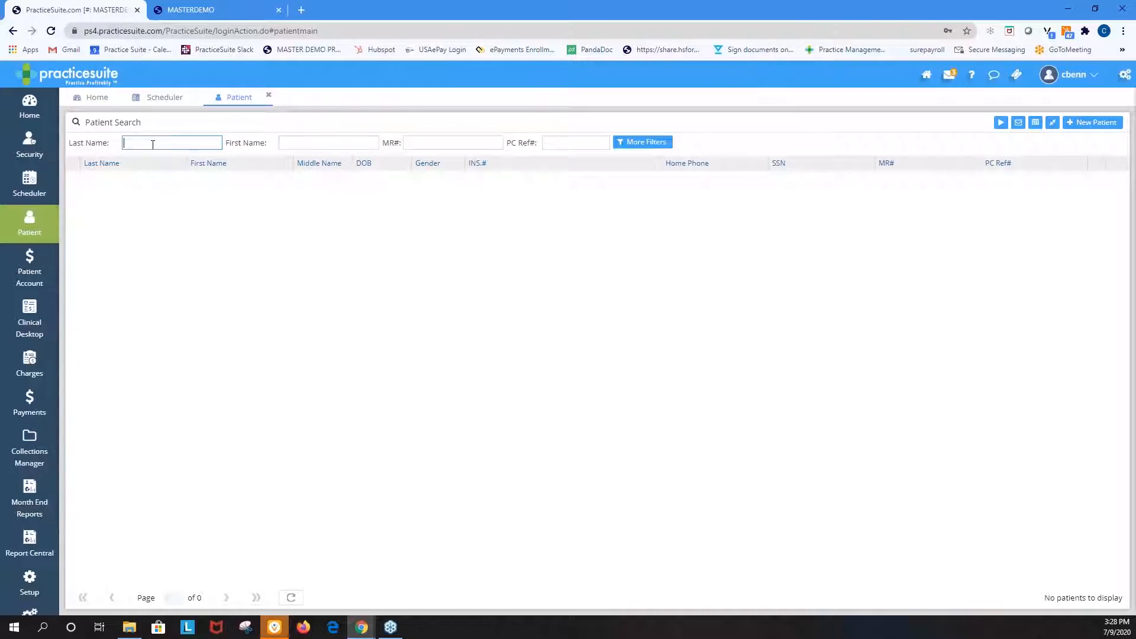
pyautogui.write('jefferson')
pyautogui.press('Return')
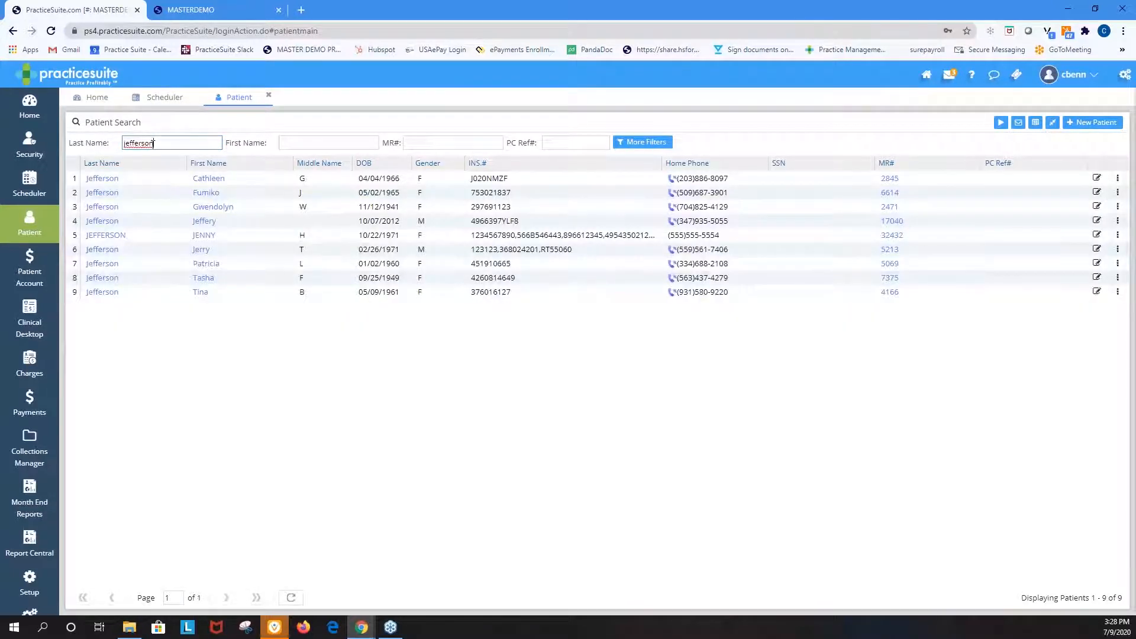
pyautogui.click(117, 237)
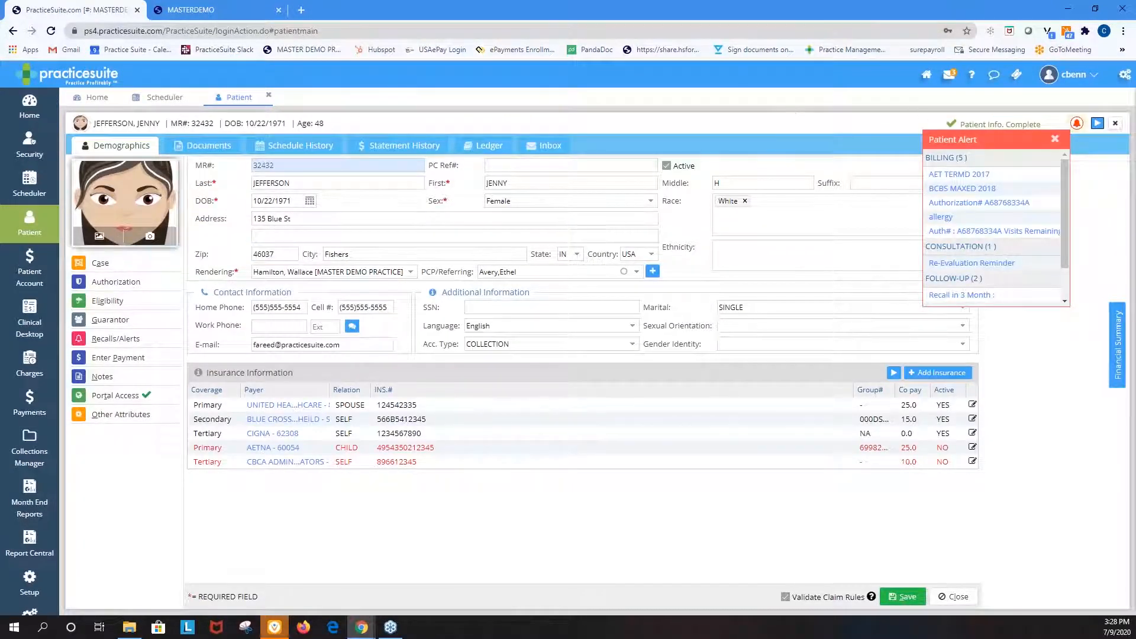
pyautogui.click(1054, 138)
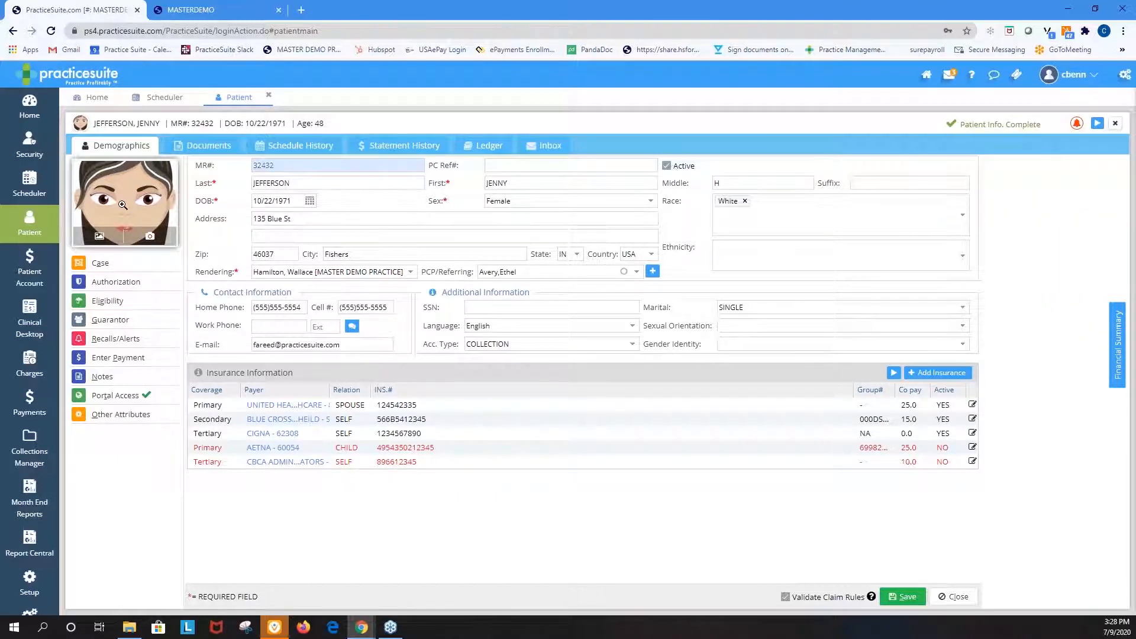
# Start a payment entry from the patient's demographics with credit card as the payment method
pyautogui.click(134, 361)
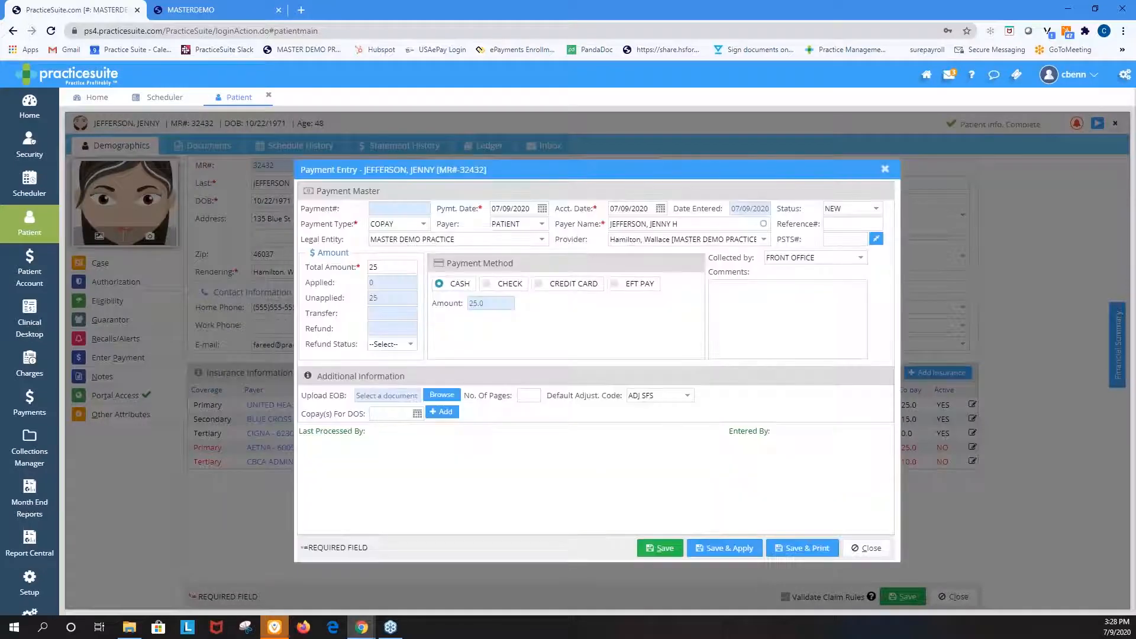
pyautogui.click(553, 286)
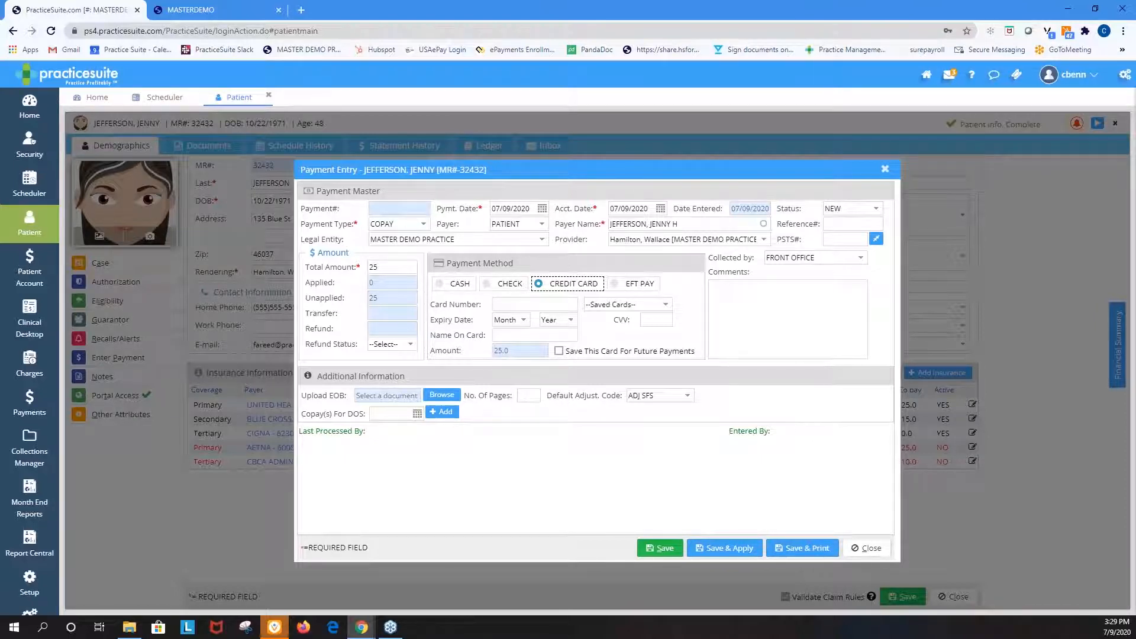
# Switch to Photos to examine the enlarged ePayments confirmation and error message image, and close it and the unsaved payment entry
pyautogui.hotkey('alt', 'Tab')
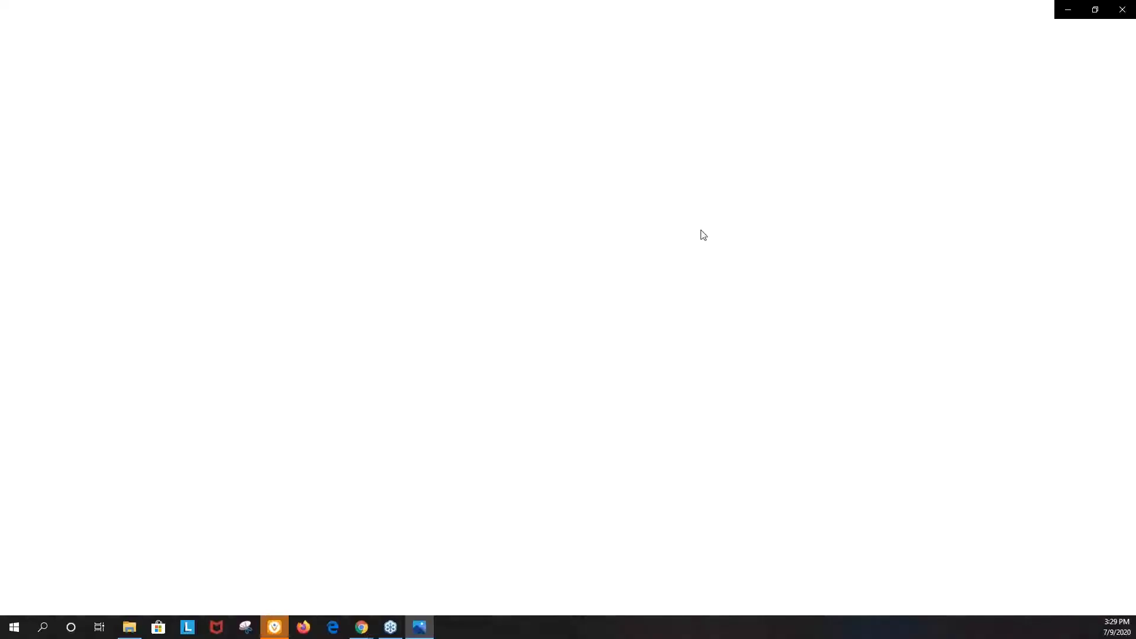
pyautogui.click(508, 33)
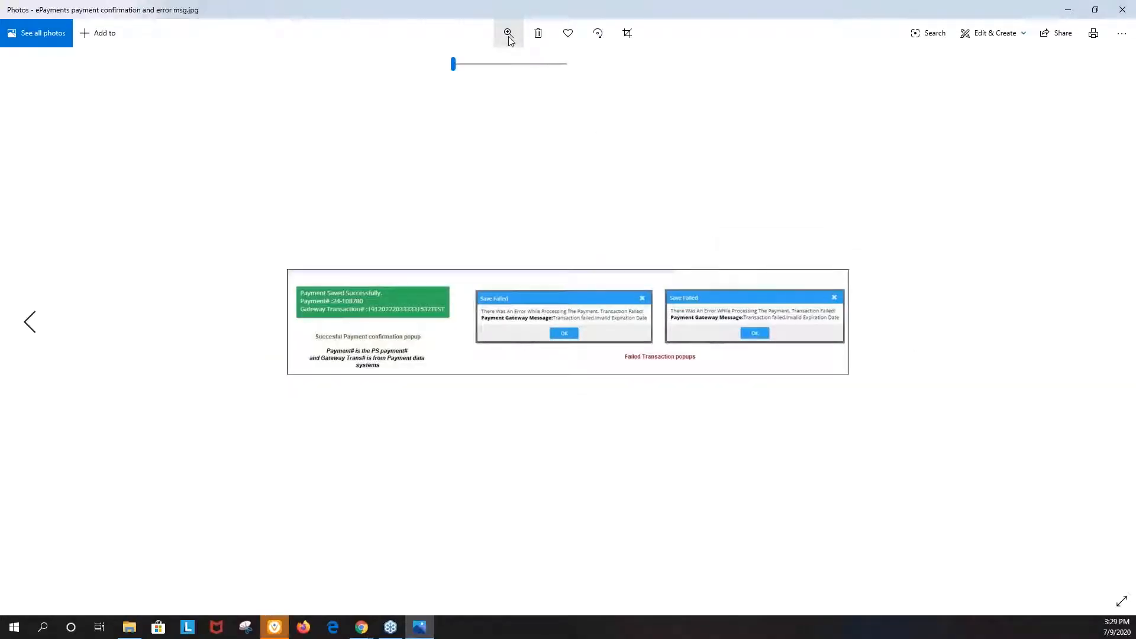
pyautogui.moveTo(456, 69); pyautogui.dragTo(476, 70)
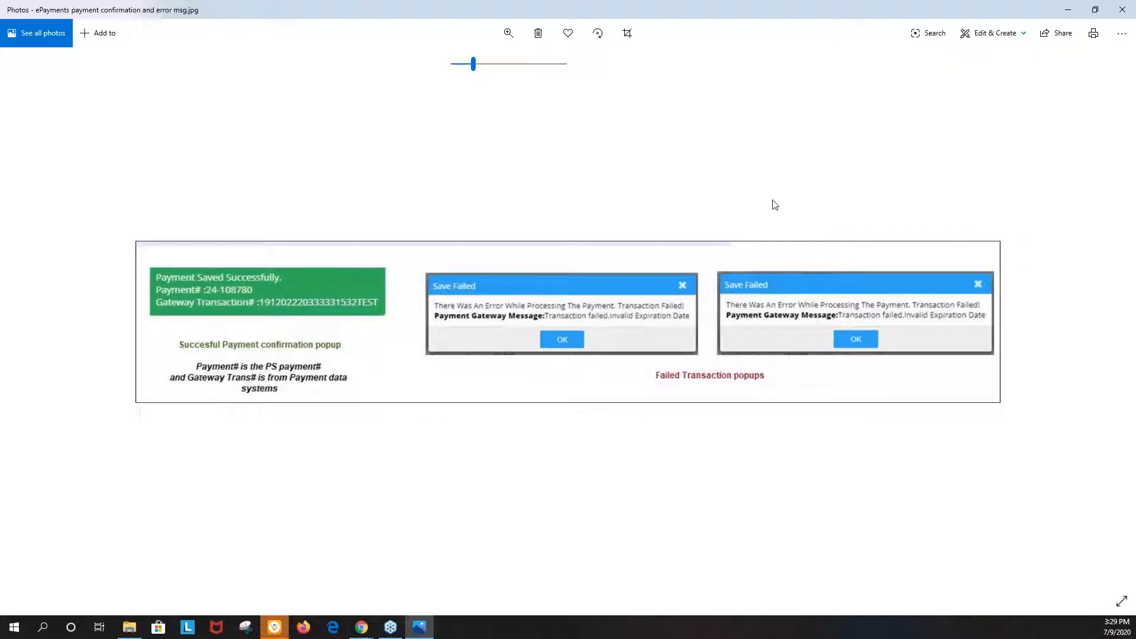
pyautogui.click(1123, 10)
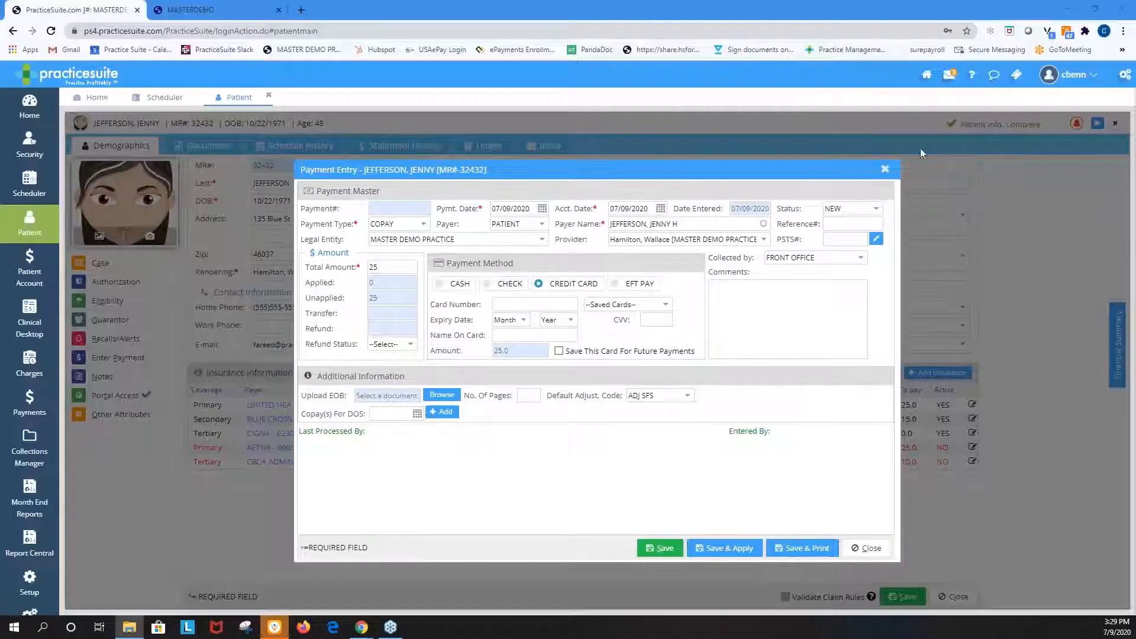
pyautogui.click(886, 171)
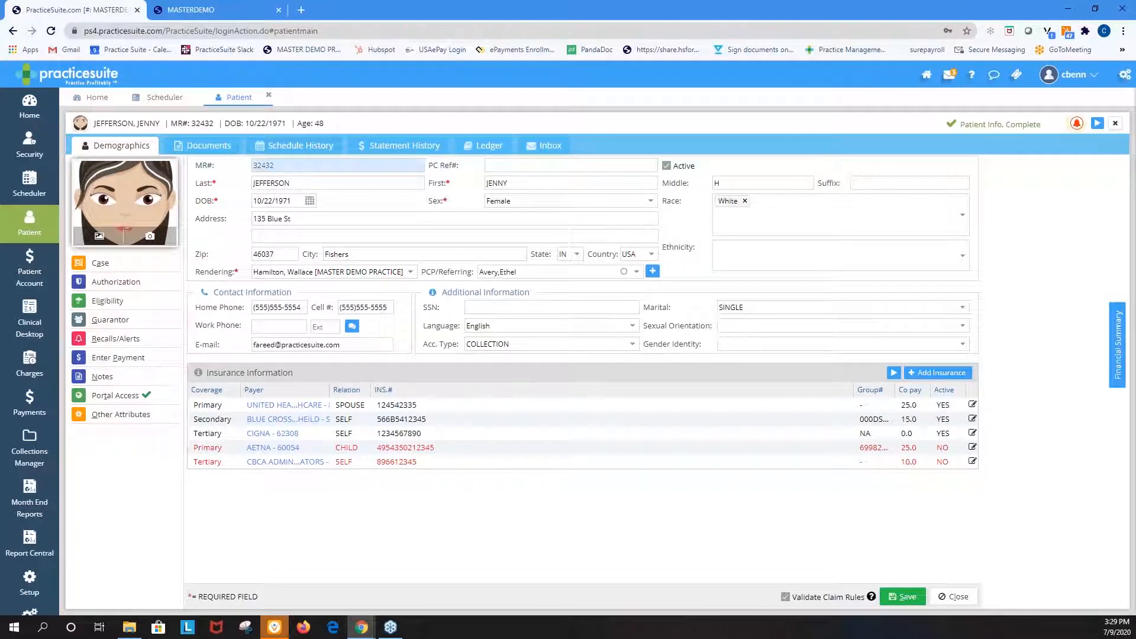
# Review the patient's financial summary, including the amounts to collect today and the additional financial information, and close it
pyautogui.click(1117, 335)
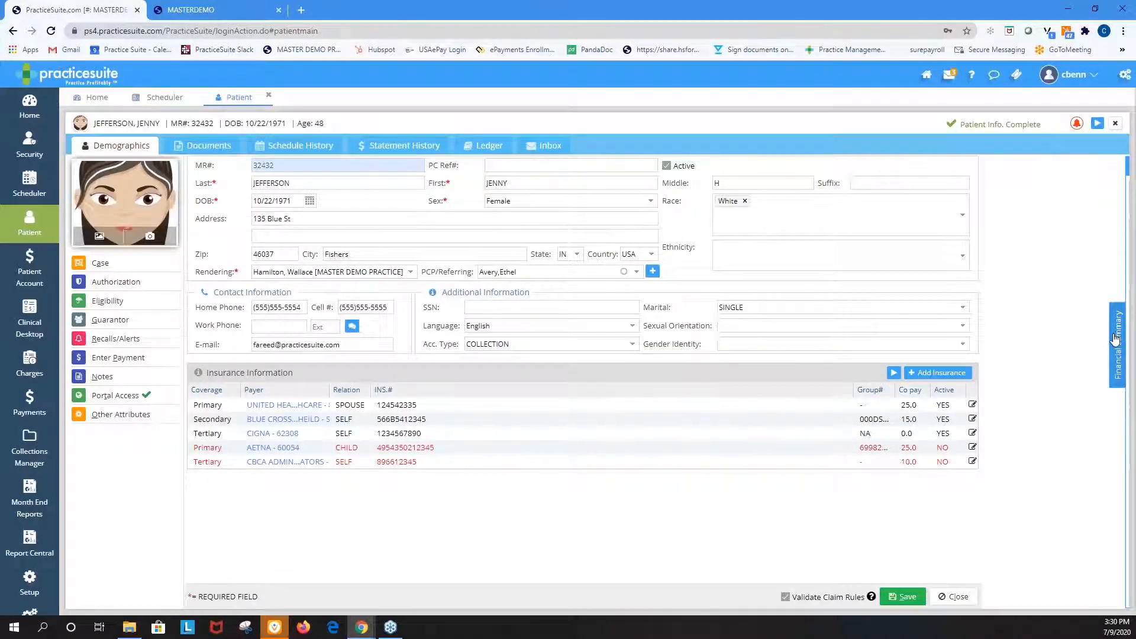
pyautogui.click(1118, 335)
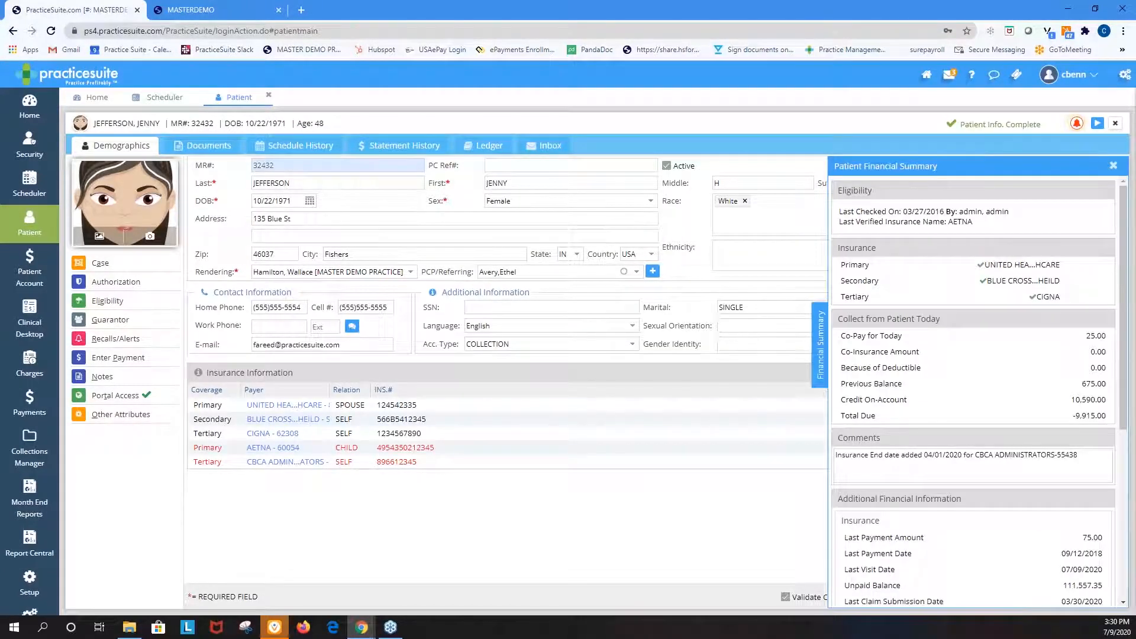
pyautogui.scroll(-3, 1059, 281)
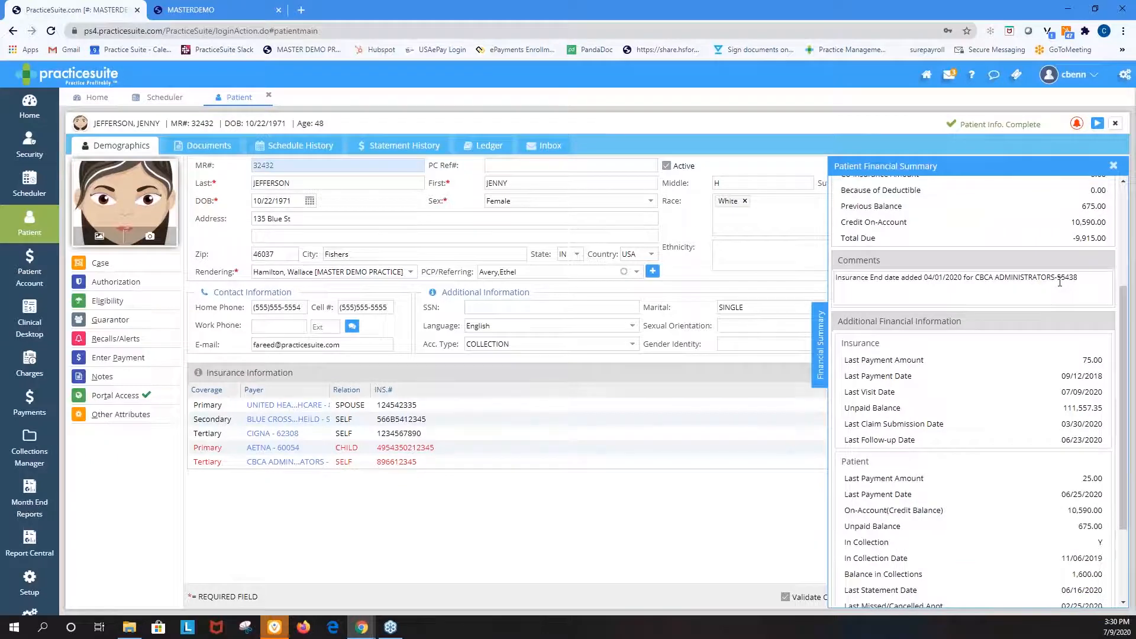
pyautogui.scroll(2, 1059, 281)
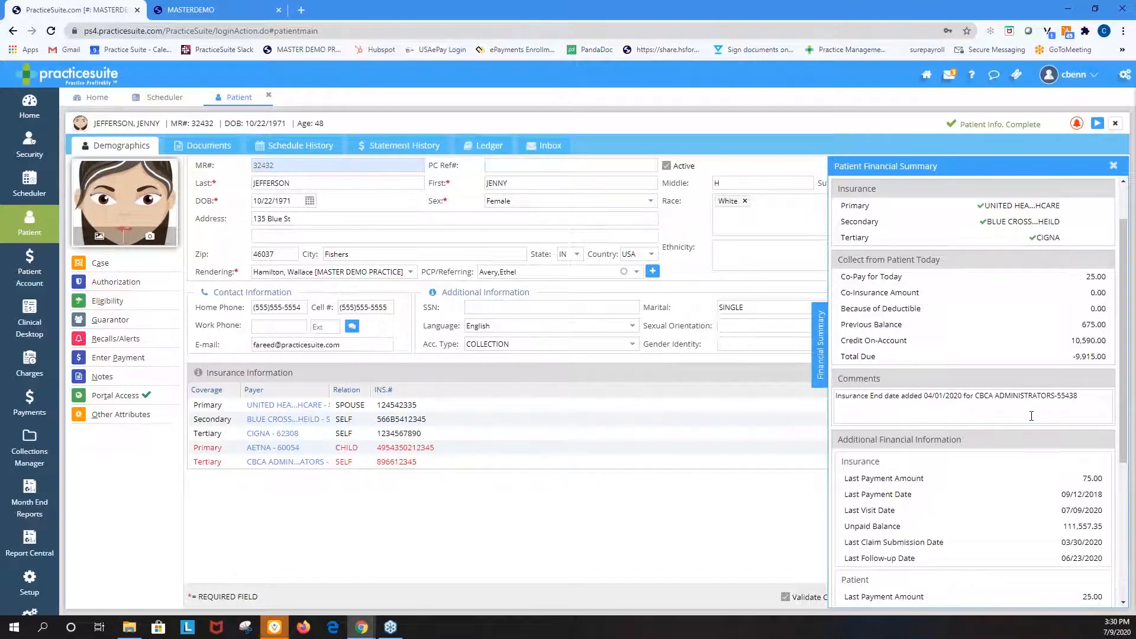
pyautogui.scroll(-3, 1031, 416)
pyautogui.scroll(4, 1017, 386)
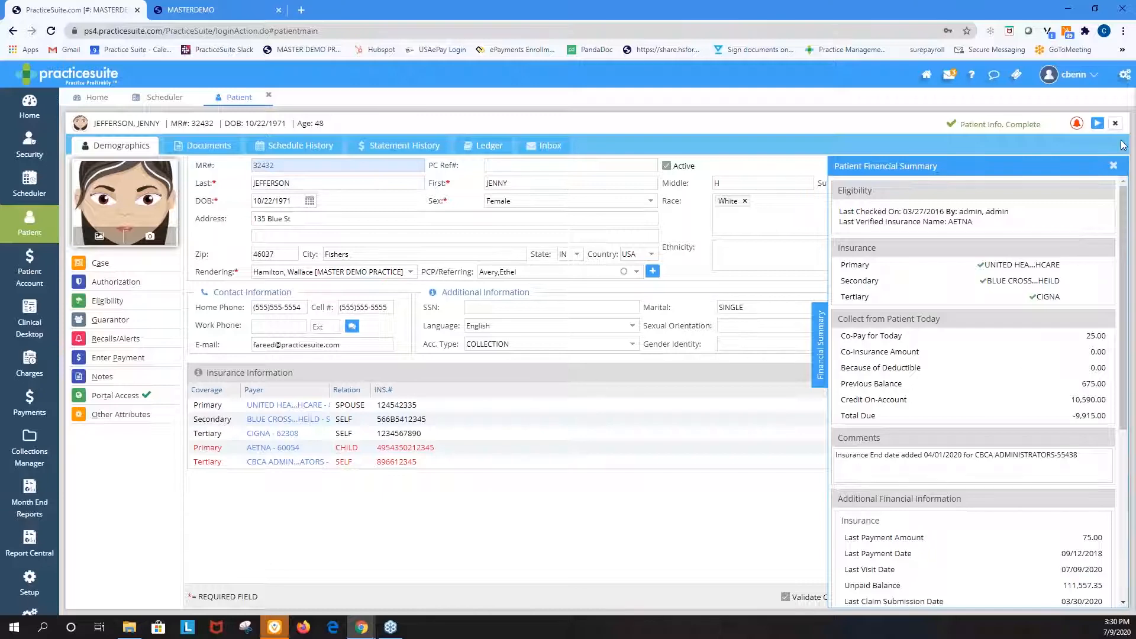
pyautogui.click(1113, 166)
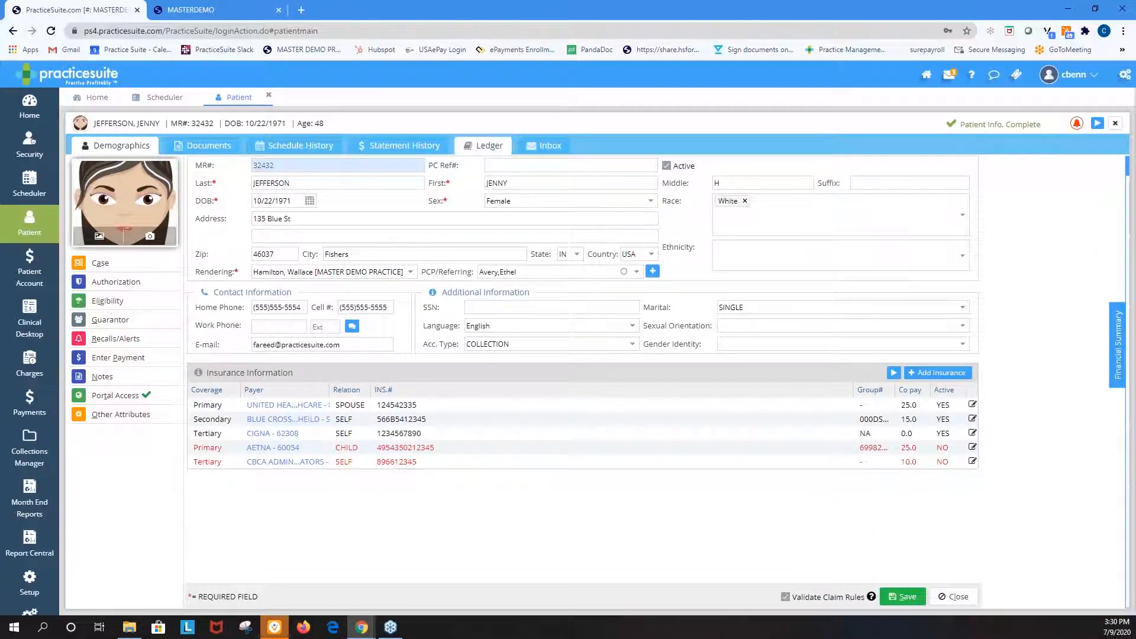
# Open the on-account payments from the patient's ledger and view the receipt for the 06/25/2020 copay
pyautogui.click(490, 145)
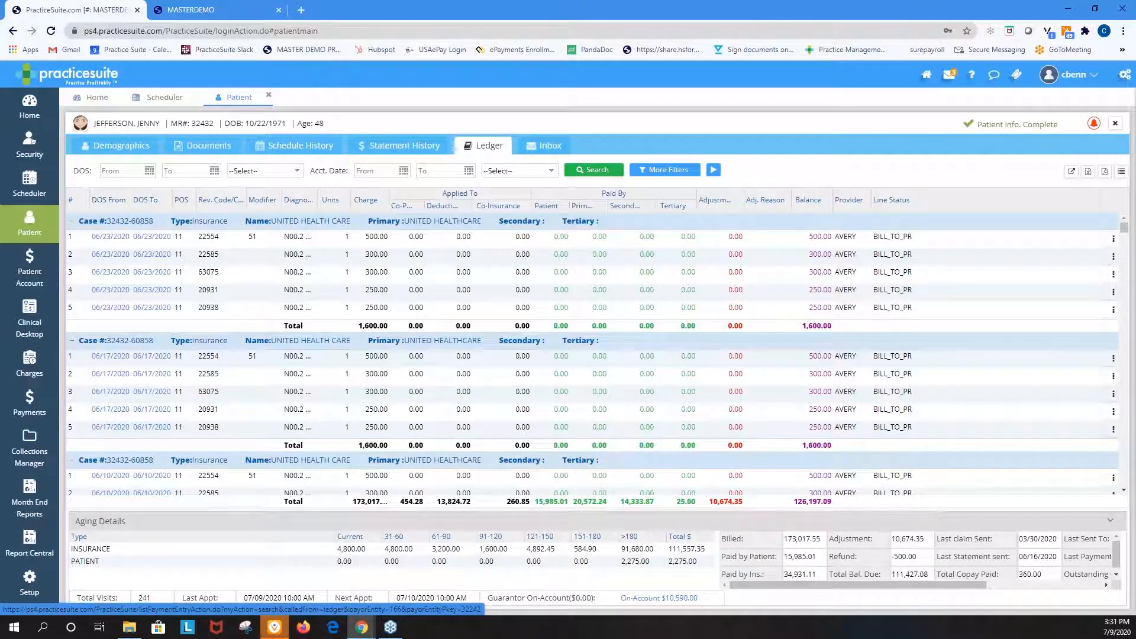
pyautogui.click(659, 598)
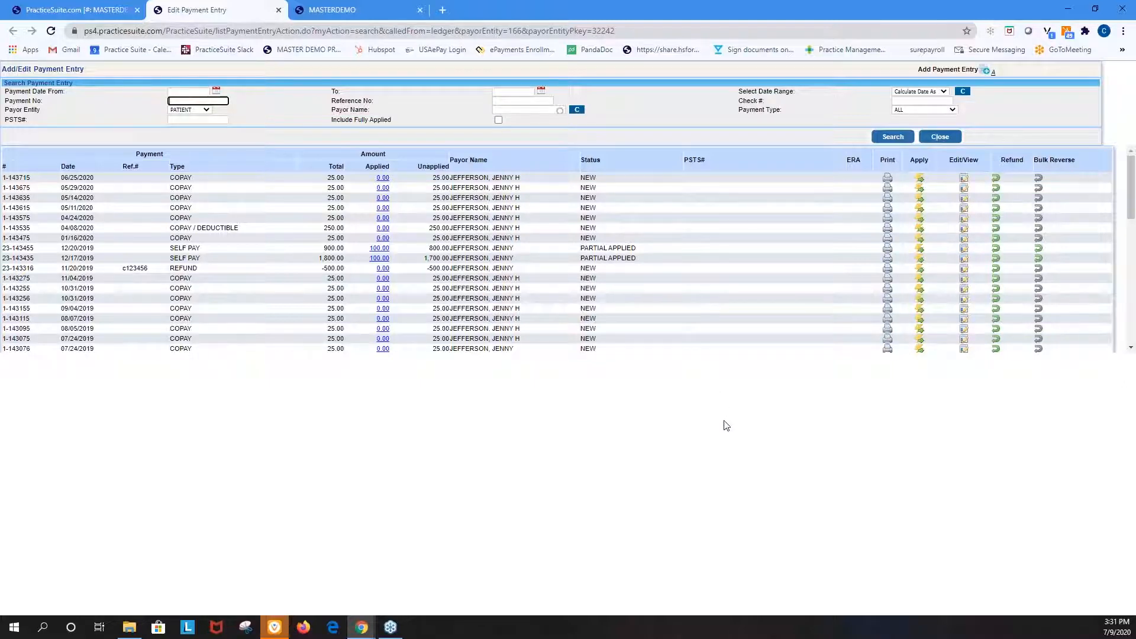
pyautogui.click(888, 179)
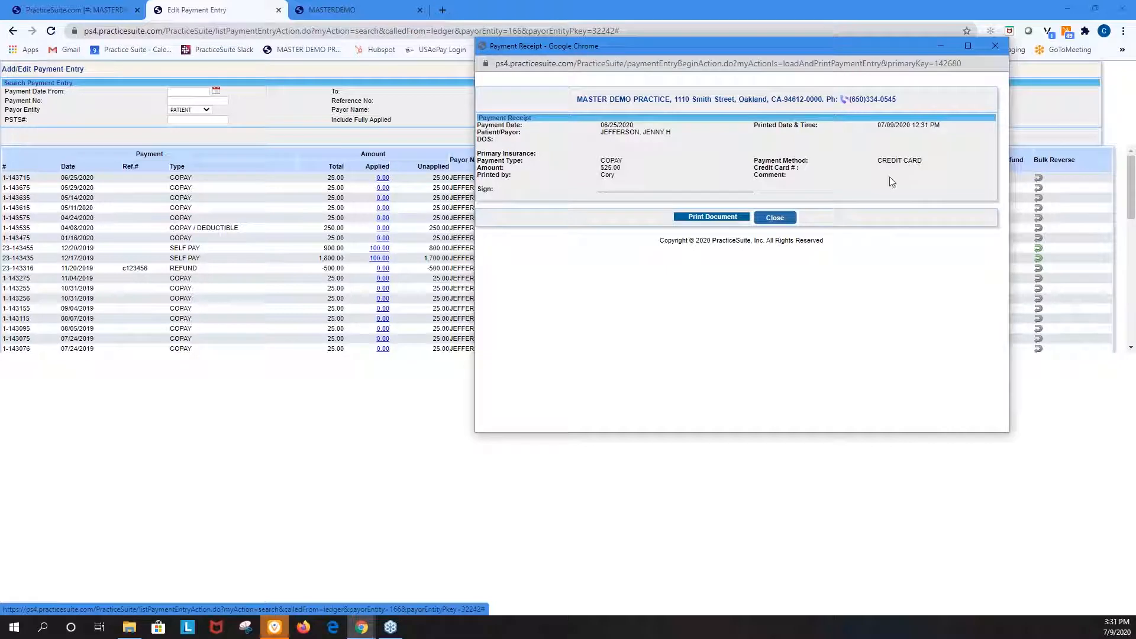
pyautogui.click(999, 47)
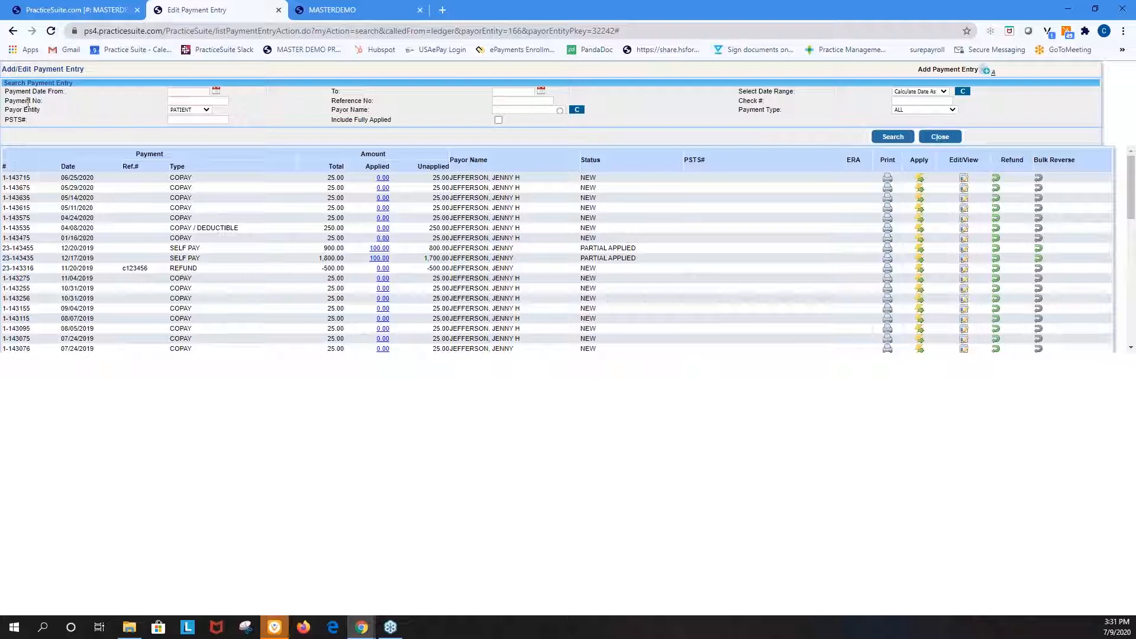
# Check the payment start date calendar in the payment search without picking a date, and close the payment list
pyautogui.click(215, 91)
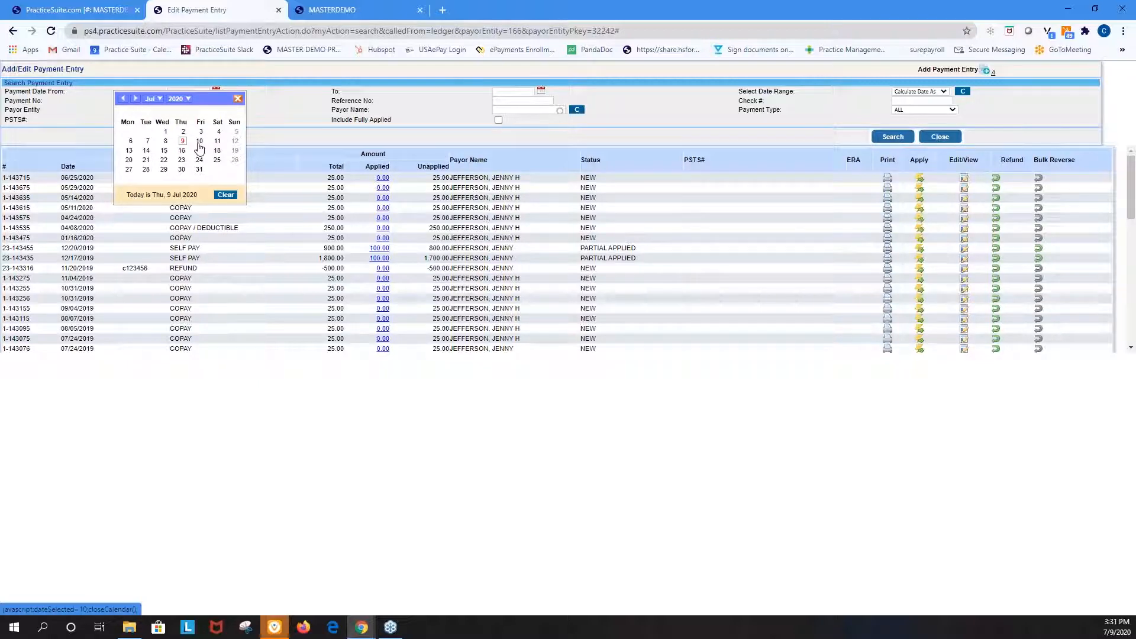
pyautogui.click(238, 101)
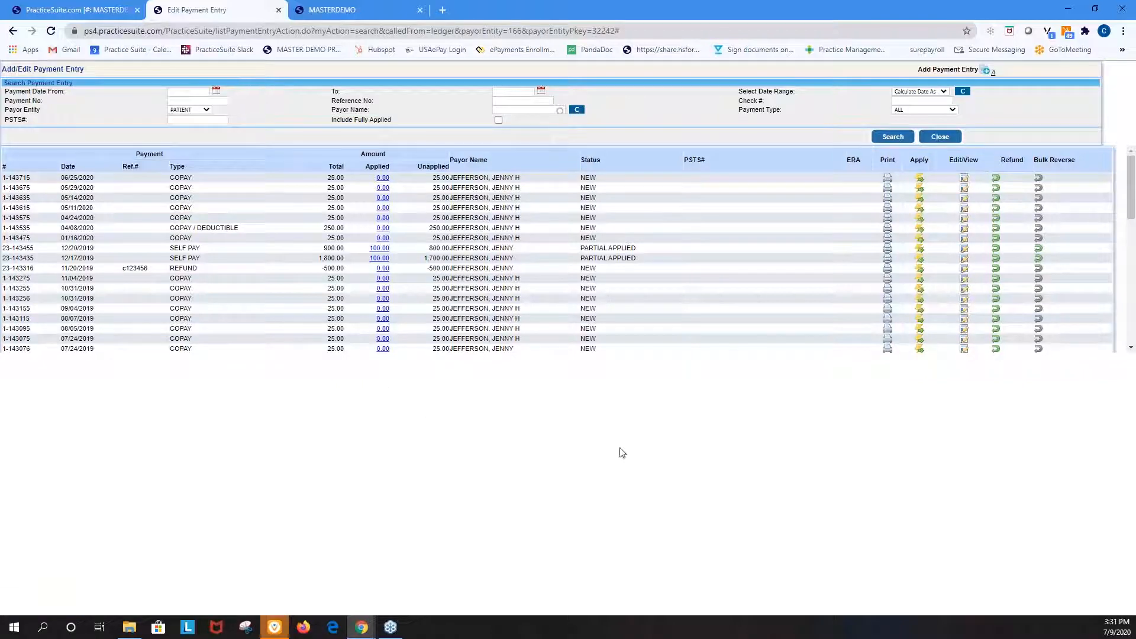
pyautogui.click(279, 10)
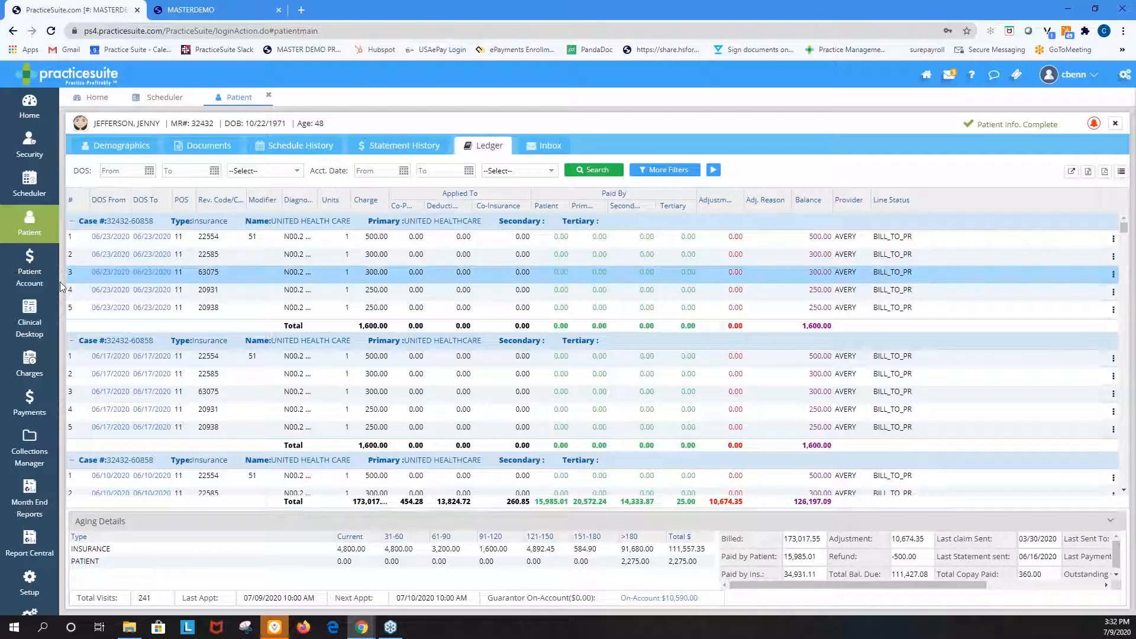
# Open Patient Account and load the same patient's account details by searching for the last name
pyautogui.click(29, 269)
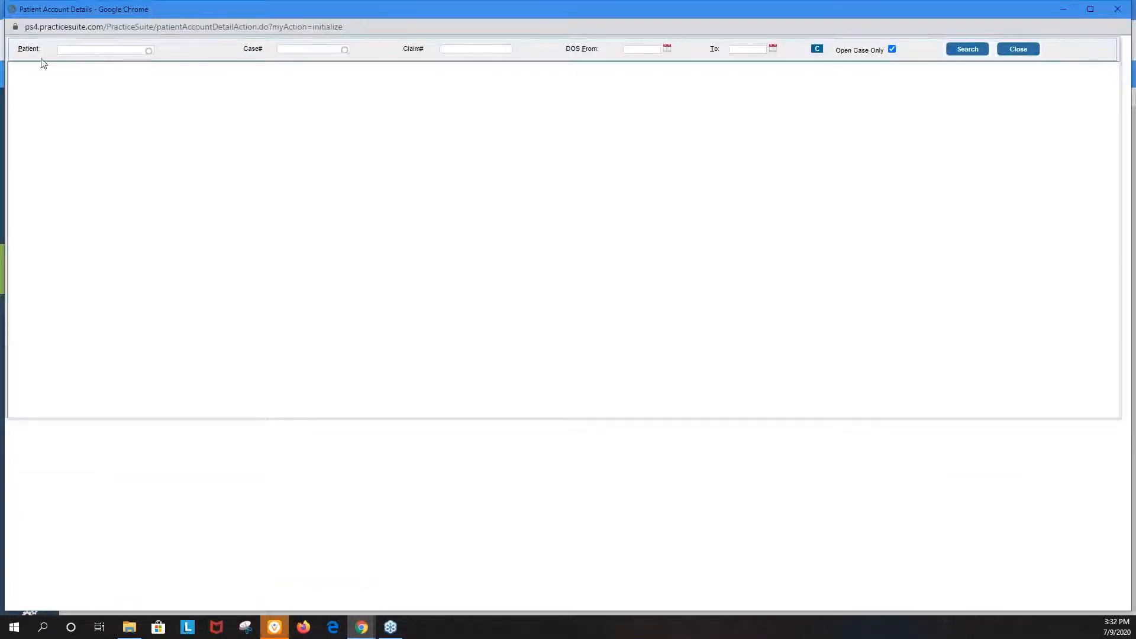
pyautogui.click(90, 49)
pyautogui.write('jefferson')
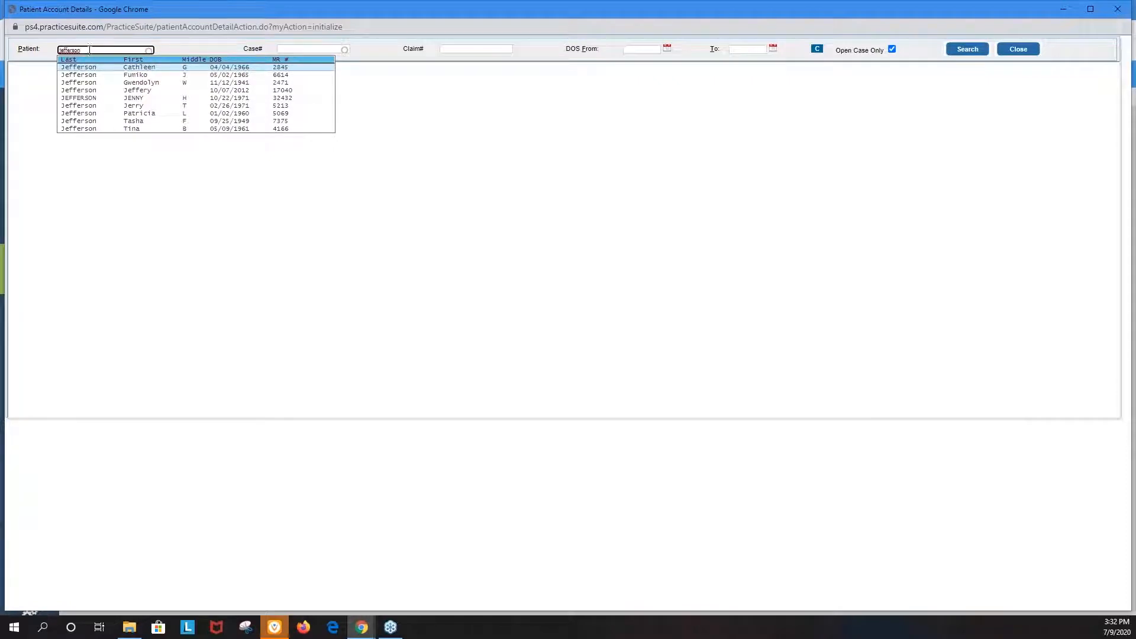
pyautogui.click(93, 97)
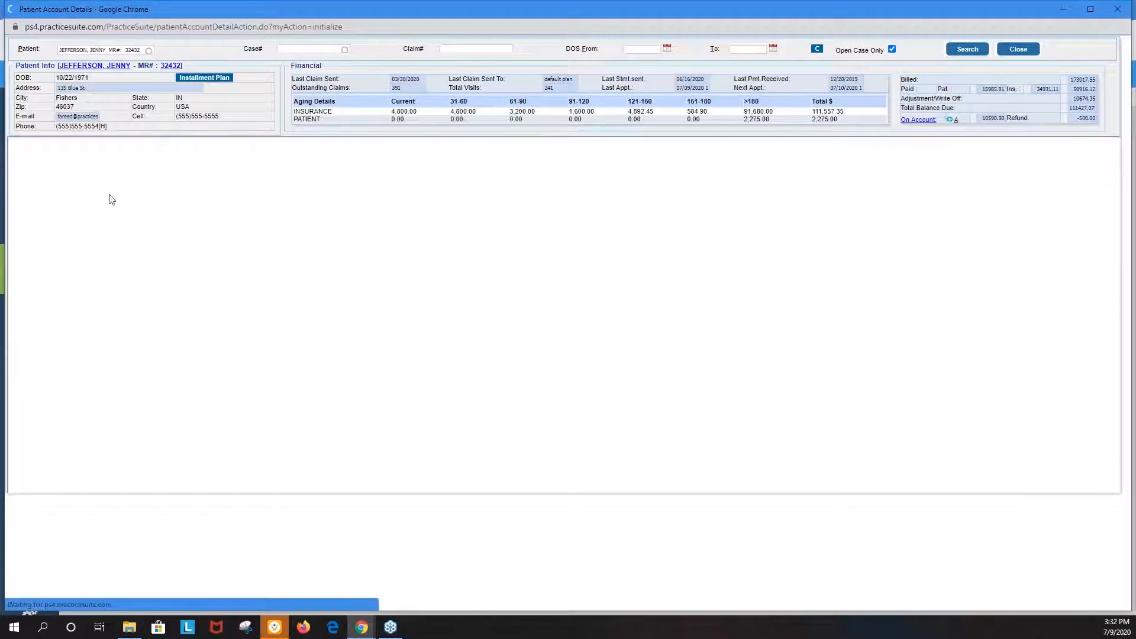
# Review the patient's installment plan history and credit card setup option, and close the installment and account details windows
pyautogui.click(218, 77)
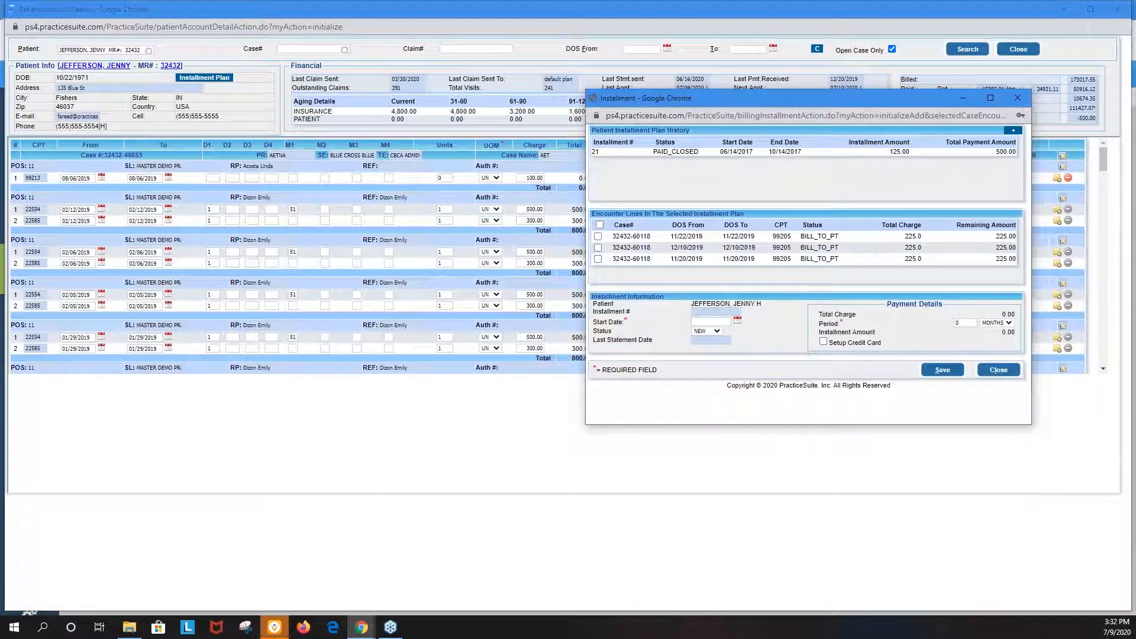
pyautogui.click(1017, 98)
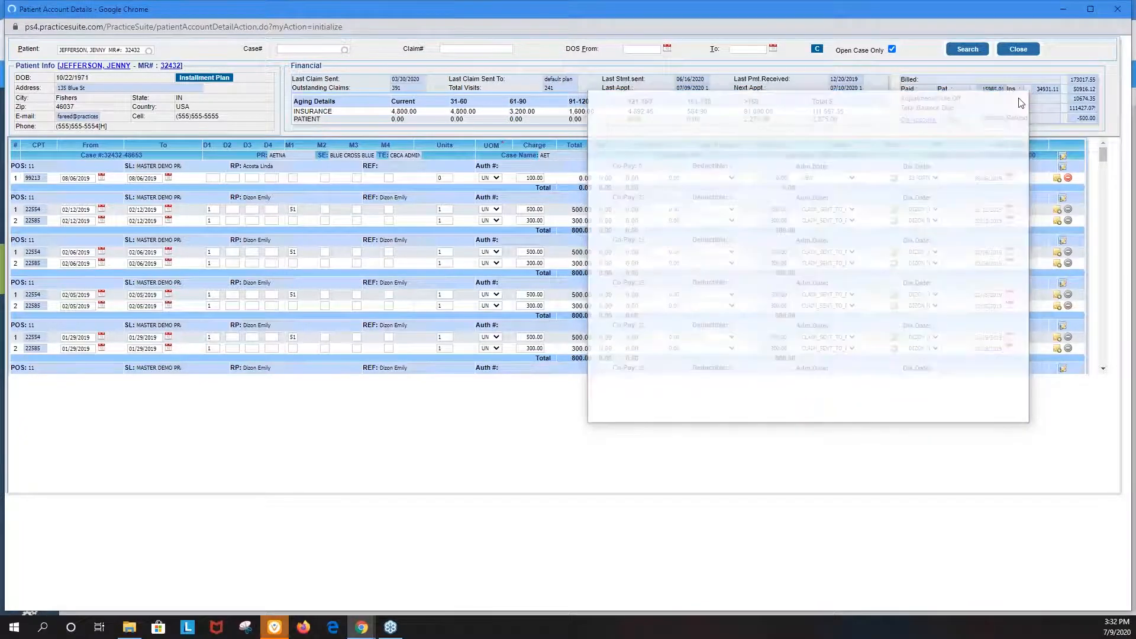
pyautogui.click(1118, 10)
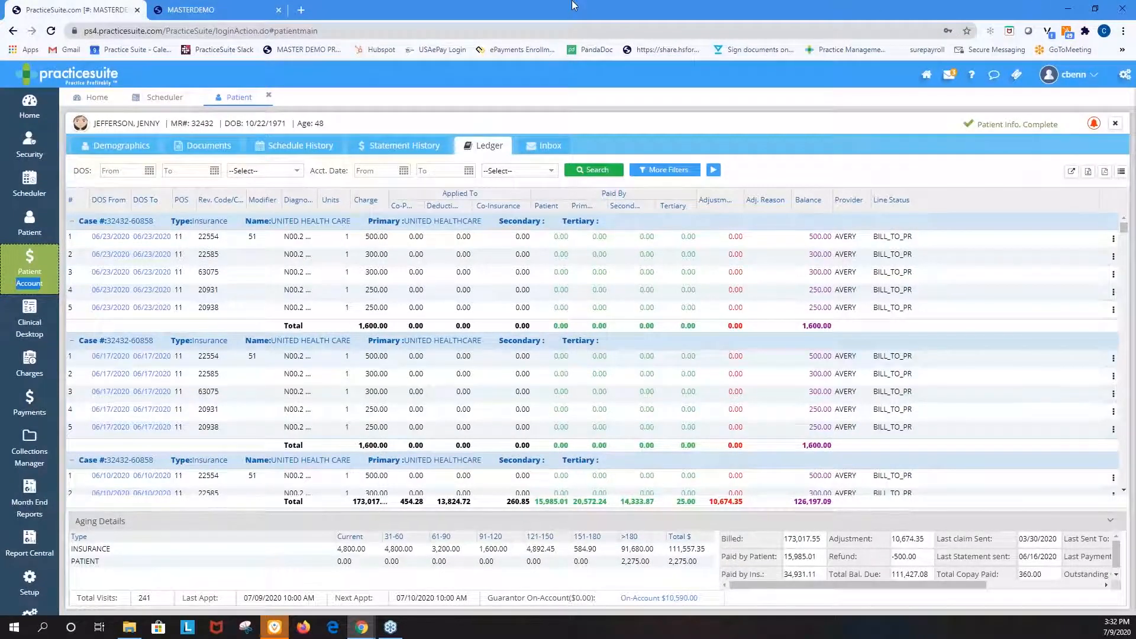
# Switch to the Master Demo Practice Quick Pay page and enter the patient's last name and first name
pyautogui.click(246, 12)
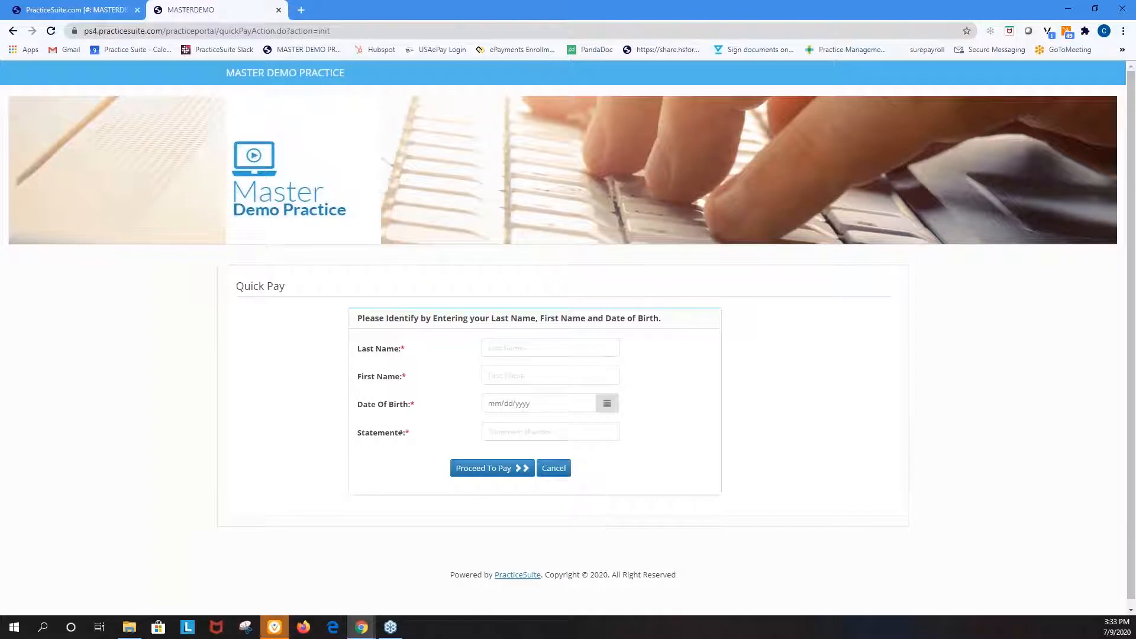
pyautogui.click(508, 349)
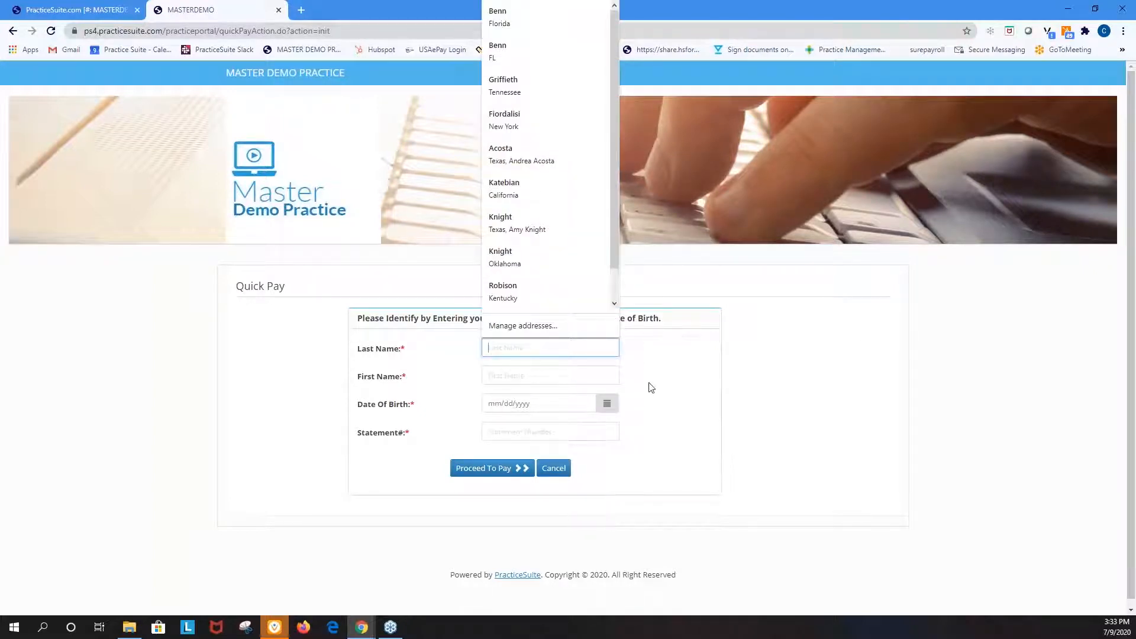
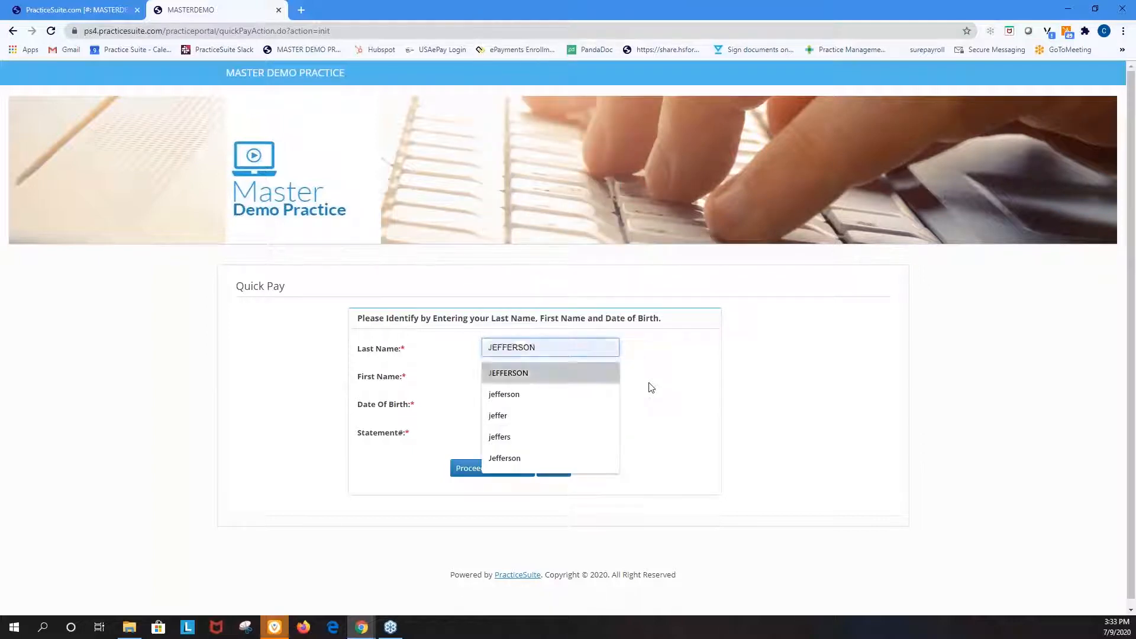
pyautogui.press('Tab')
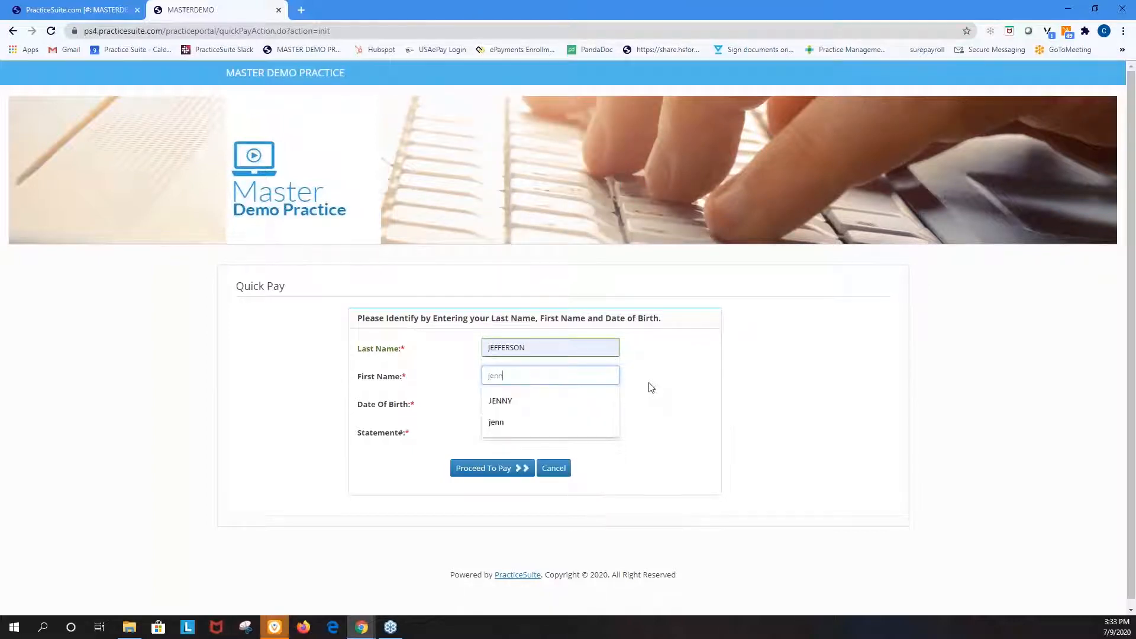
pyautogui.press('Down')
pyautogui.press('Return')
pyautogui.press('Tab')
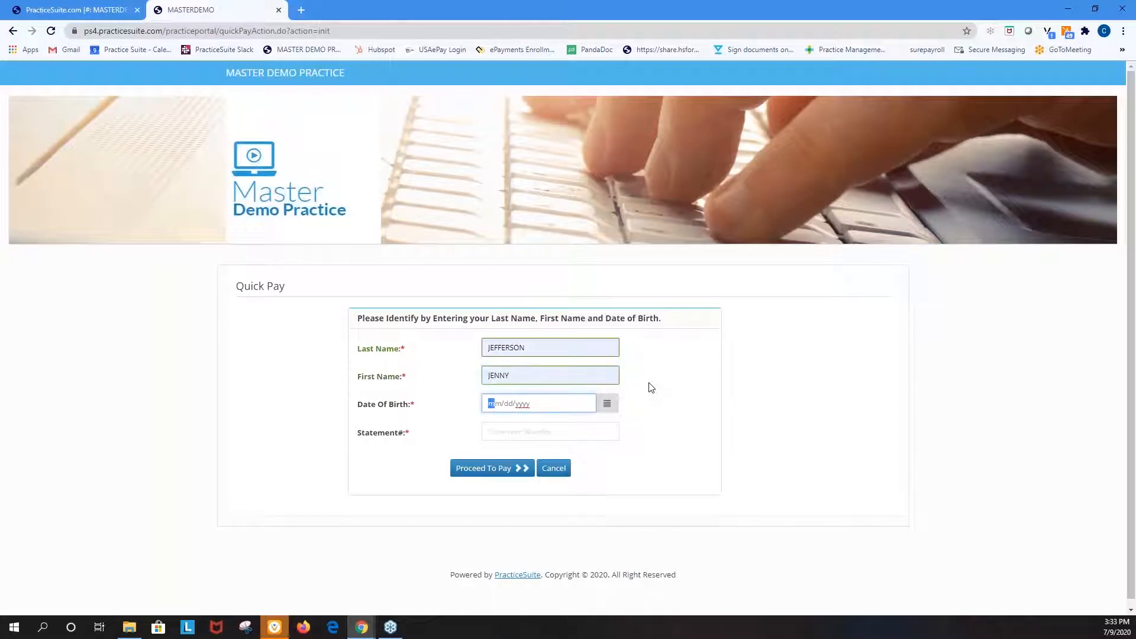
# Enter the patient's date of birth and statement number in the Quick Pay form, and proceed to the payment page
pyautogui.press('Tab')
pyautogui.press('Tab')
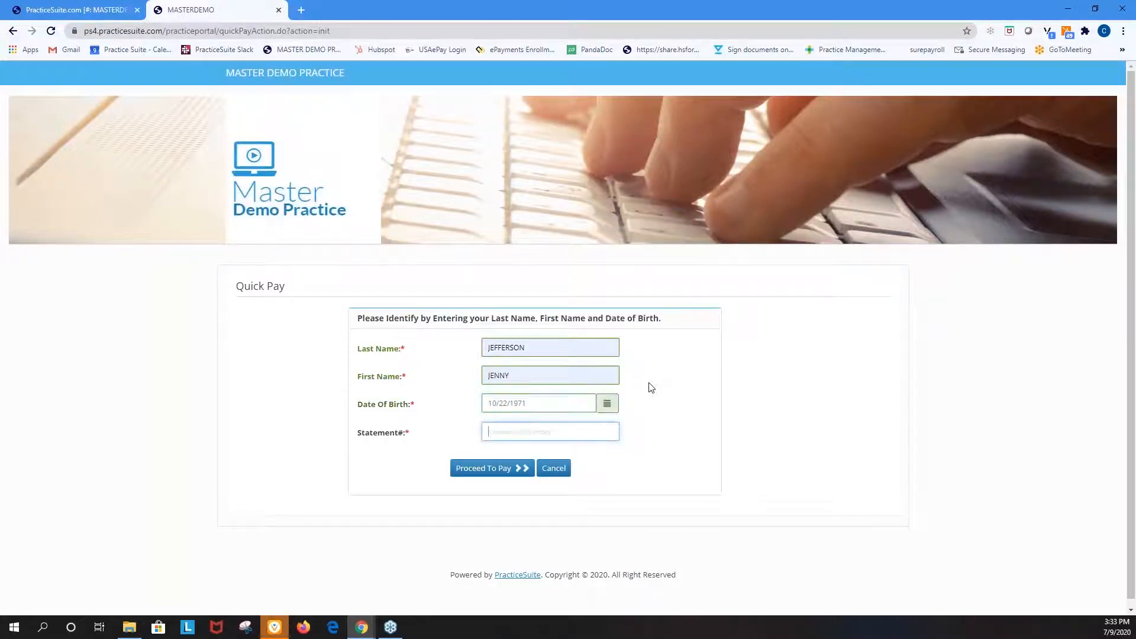
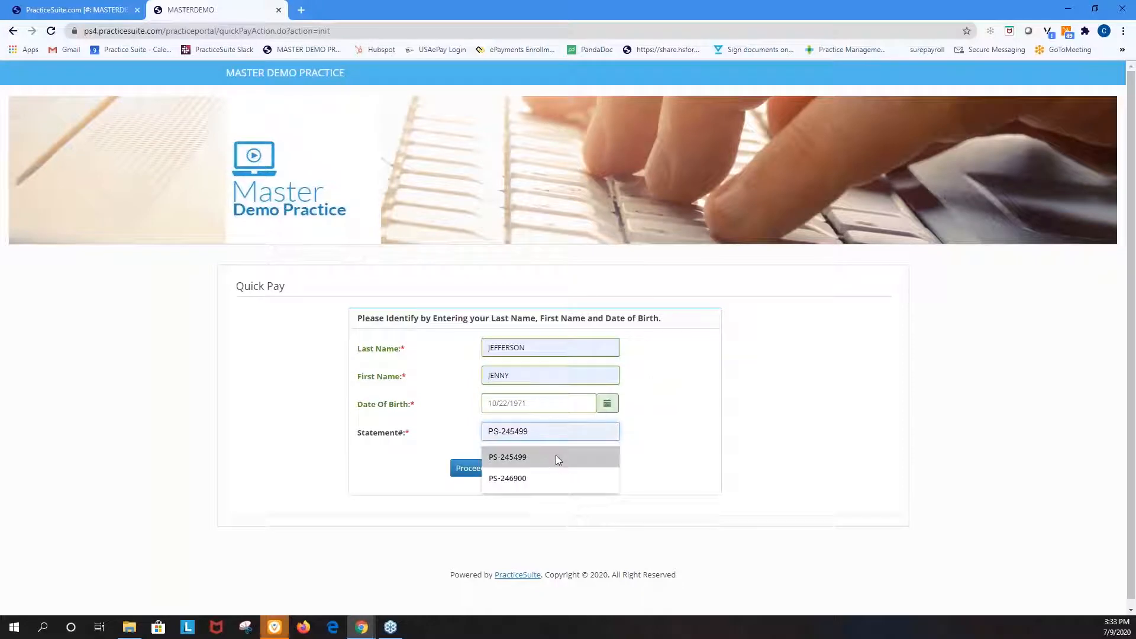
pyautogui.click(555, 458)
pyautogui.click(518, 471)
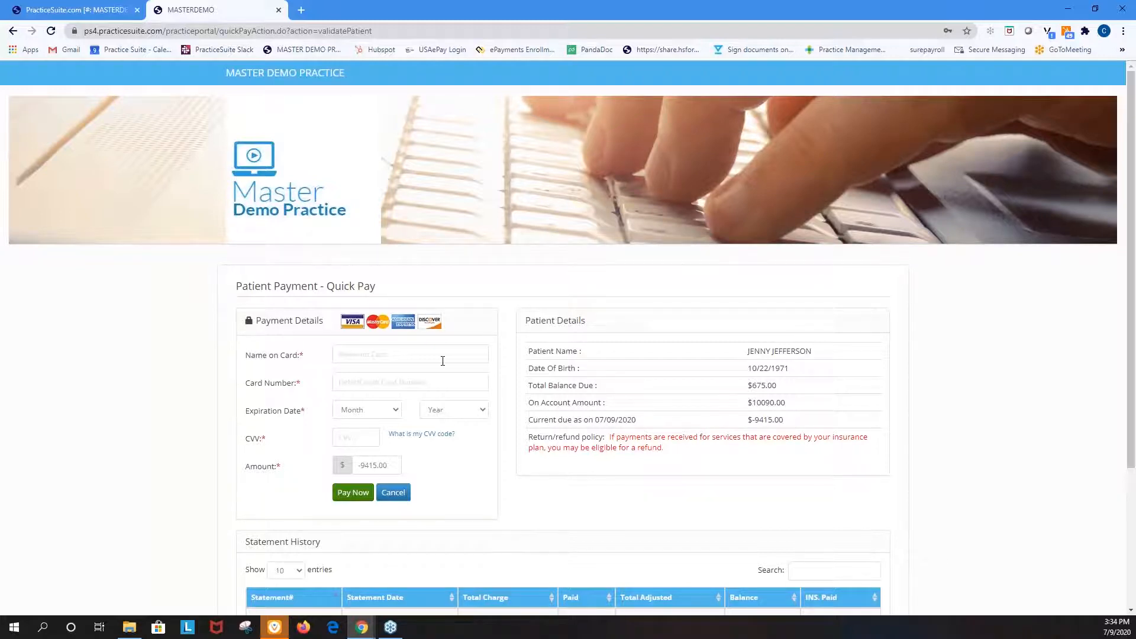
# Return to PracticeSuite, view the Credit Card Transaction Report from the Report Central favorites, and close Report Central
pyautogui.click(86, 12)
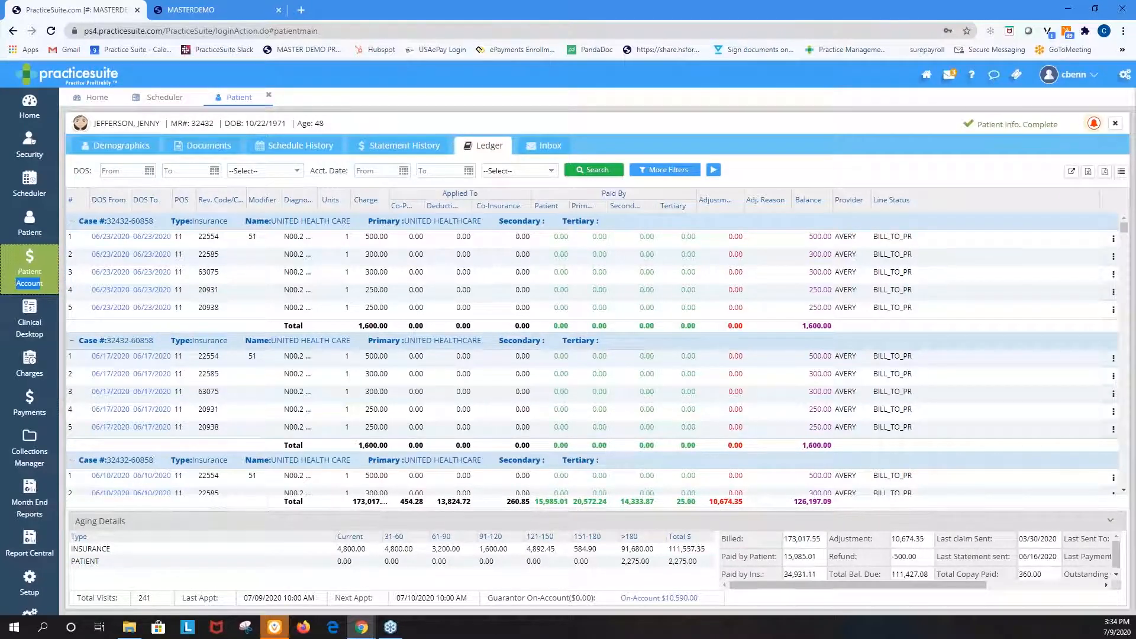
pyautogui.moveTo(36, 543)
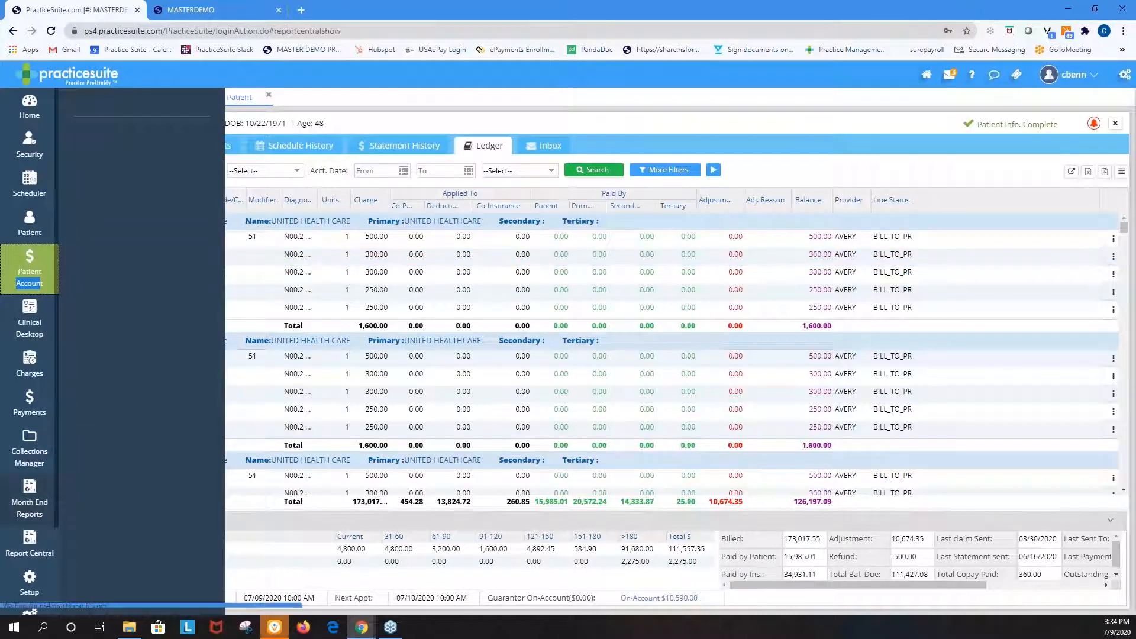
pyautogui.click(32, 545)
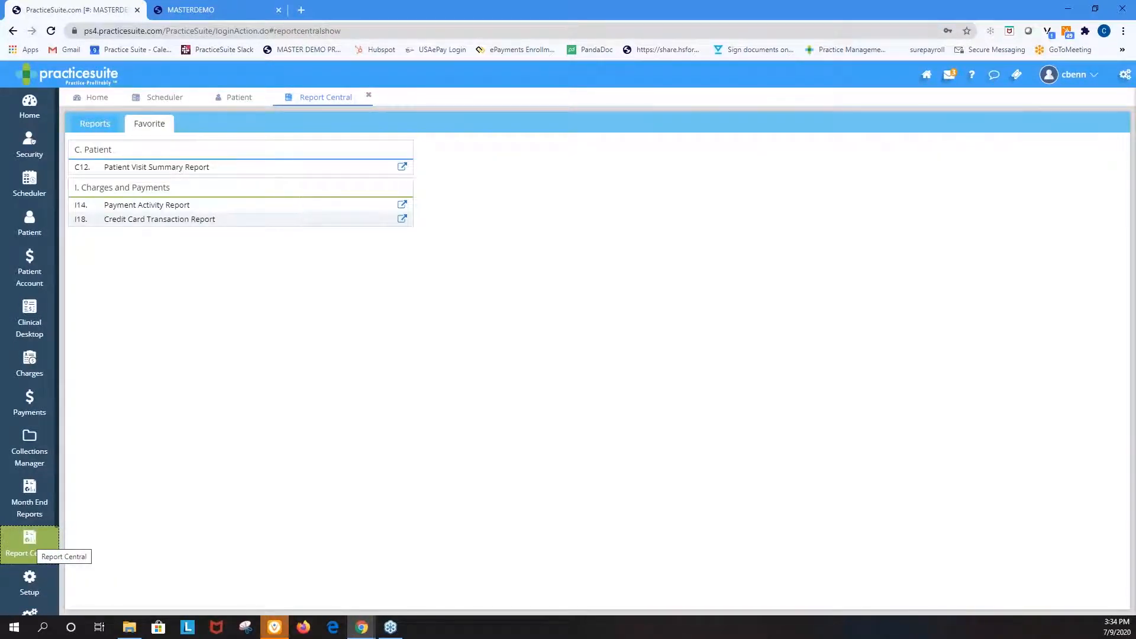
pyautogui.click(166, 222)
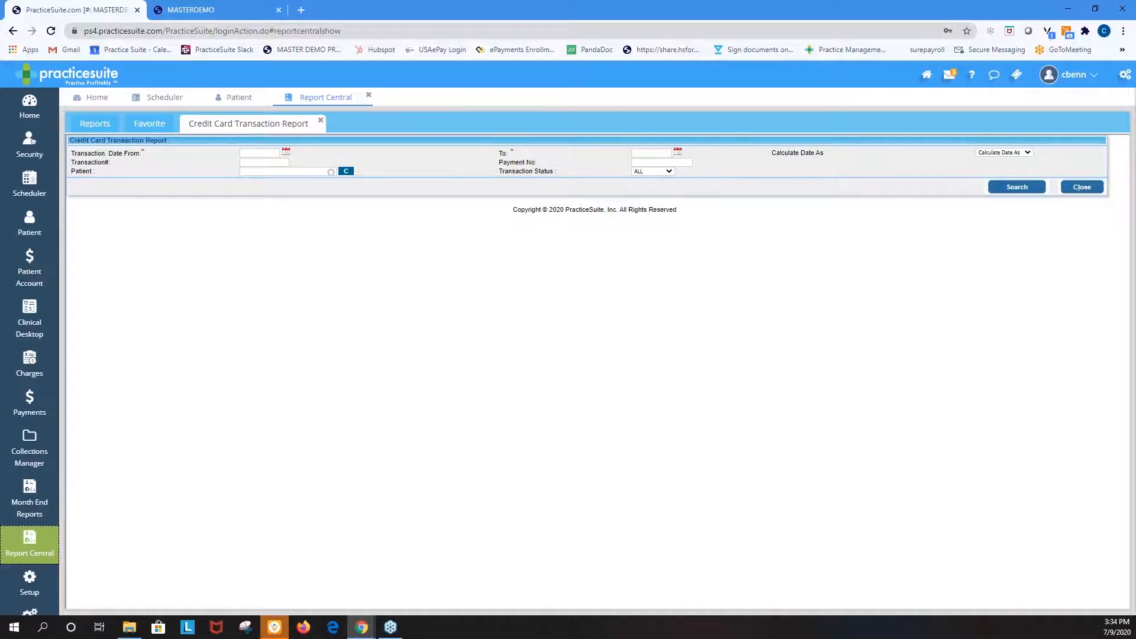
pyautogui.click(369, 96)
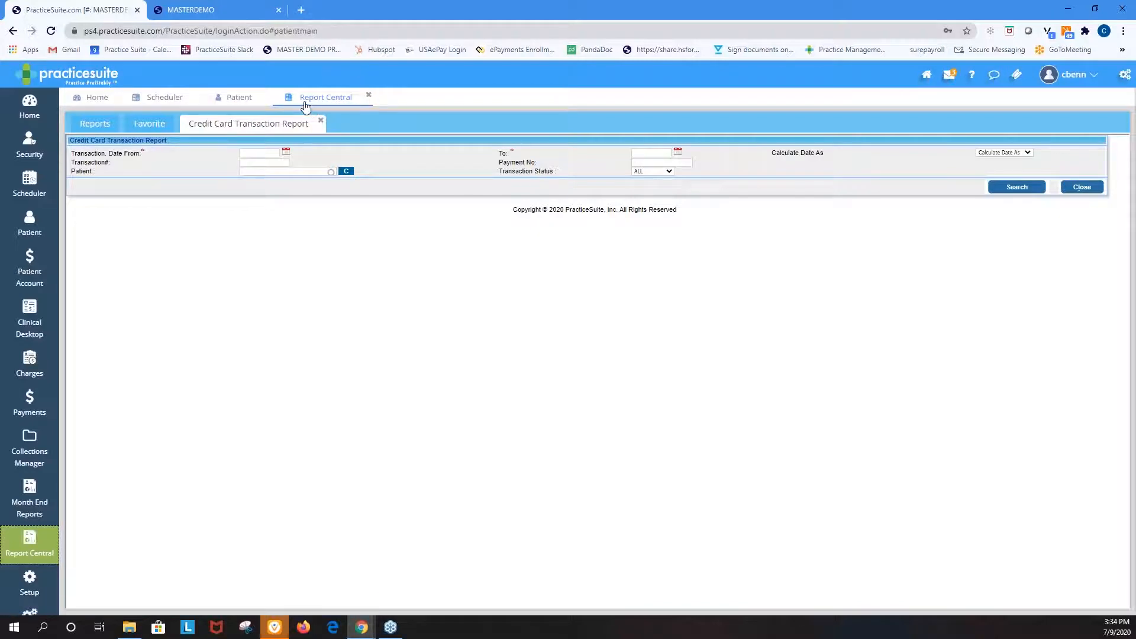